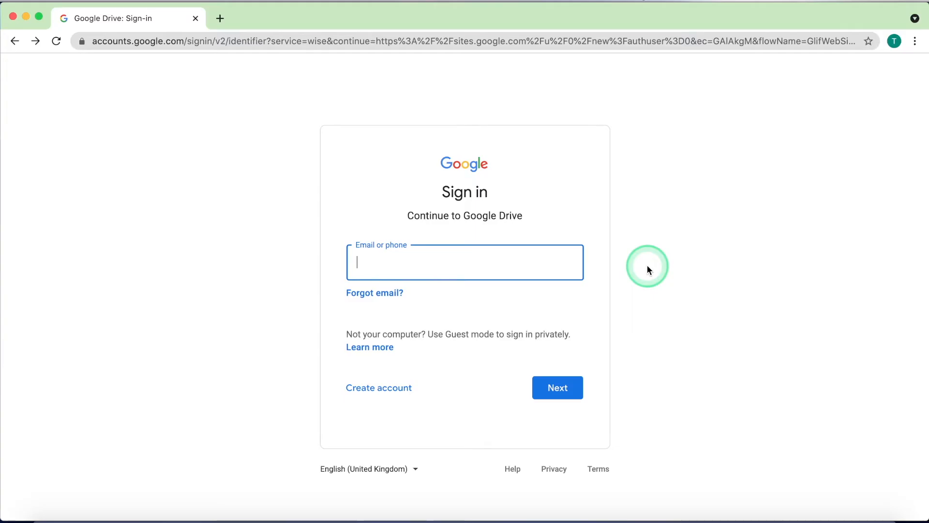
Sign in to the Google account by entering the account e-mail and the account password
click(535, 262)
click(484, 262)
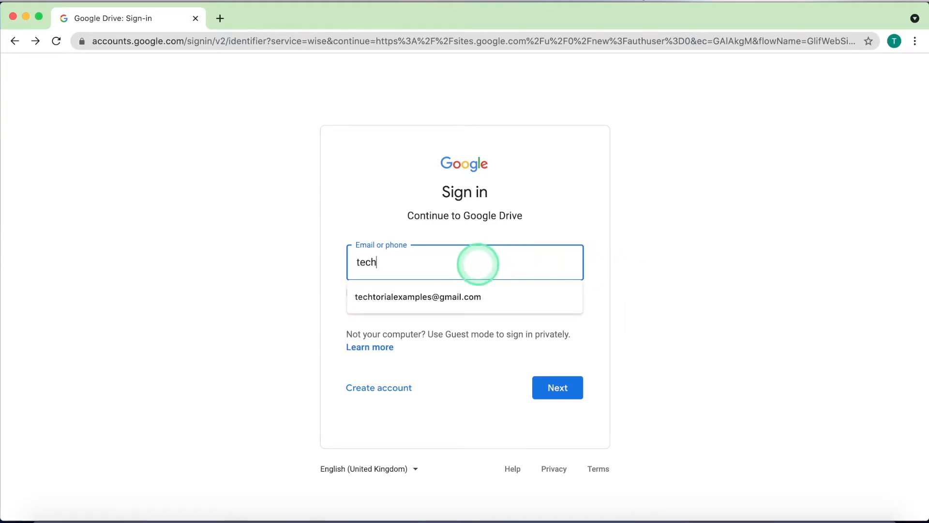
click(496, 303)
click(555, 390)
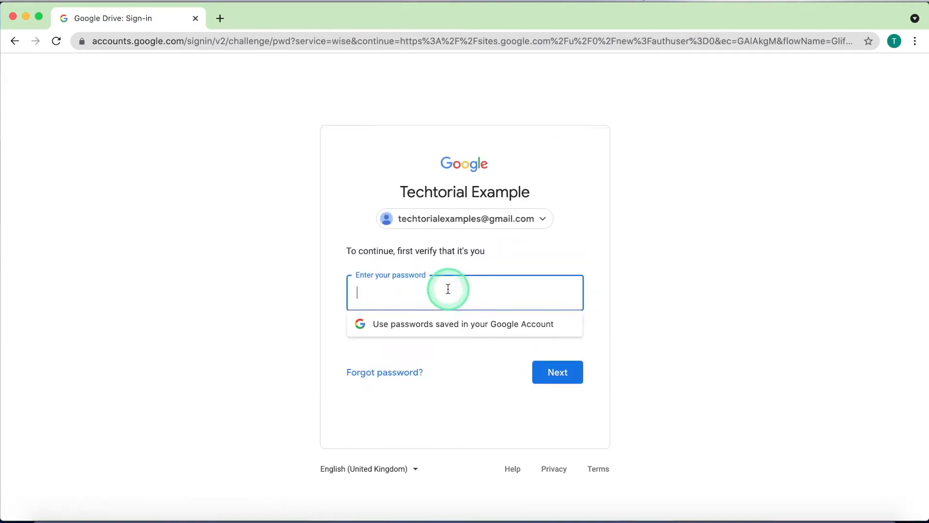
text(•••••••••••••)
key(Return)
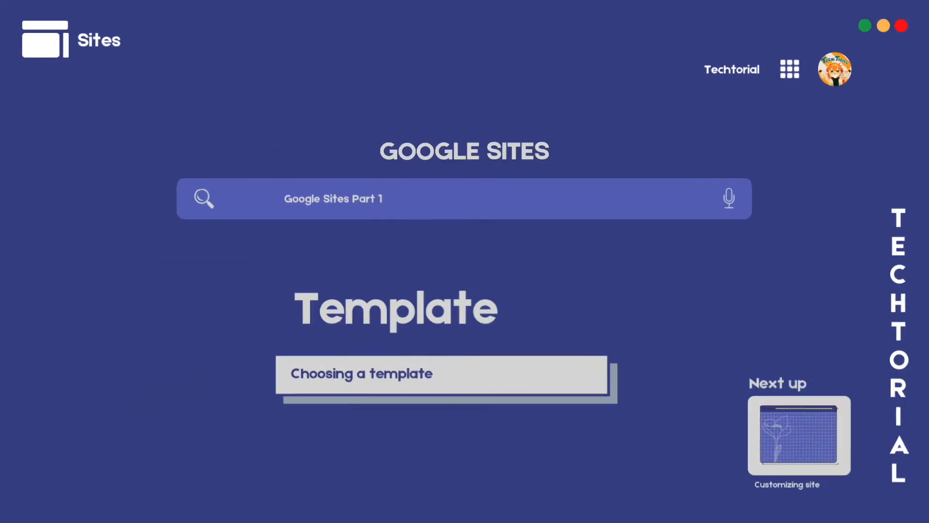
click(461, 345)
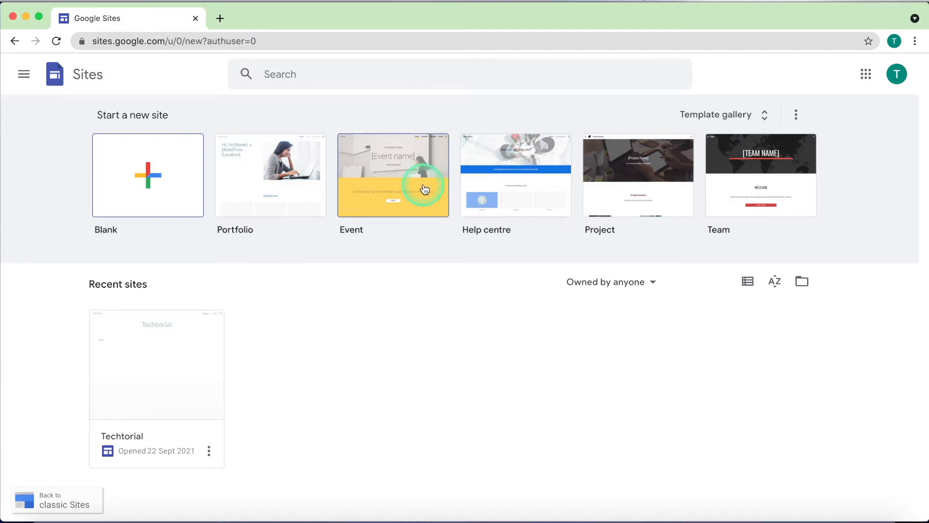
Browse the template gallery through the Personal, Work, Small business and Education categories
click(730, 114)
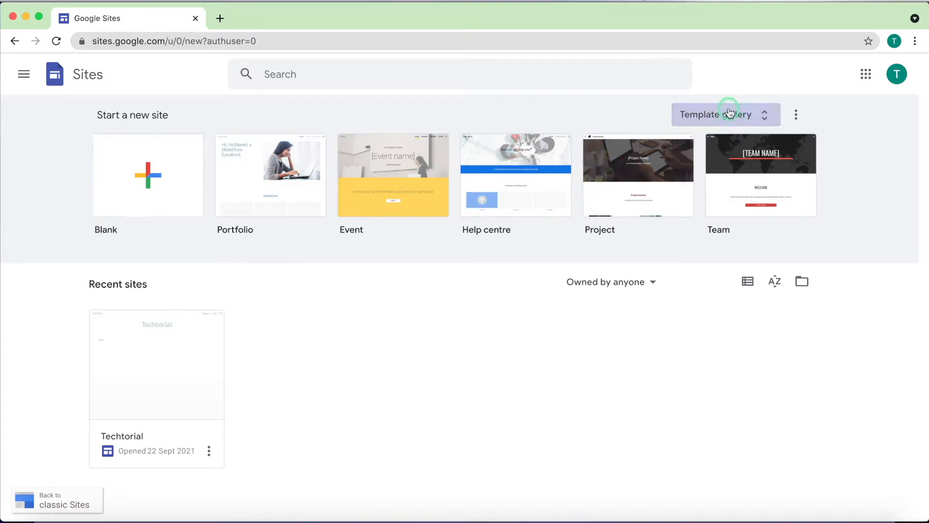
scroll(634, 229, down, 3)
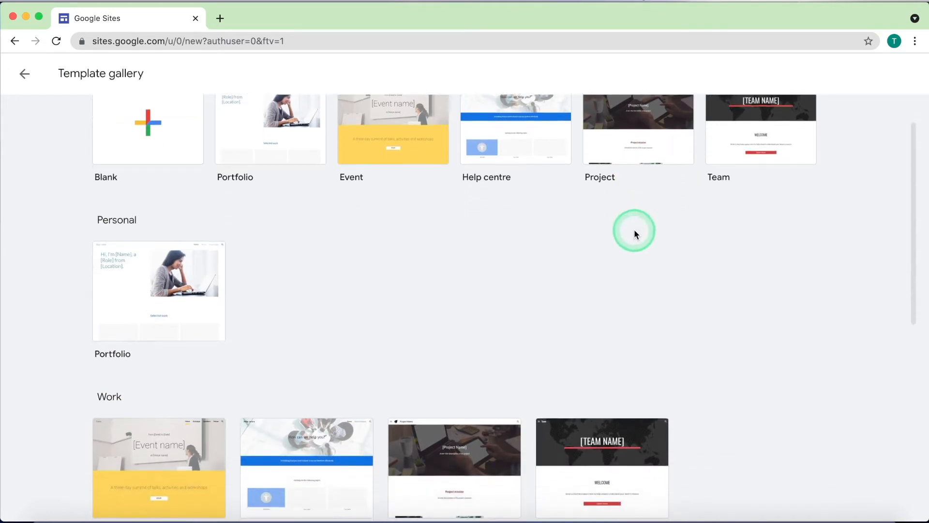
scroll(634, 232, down, 5)
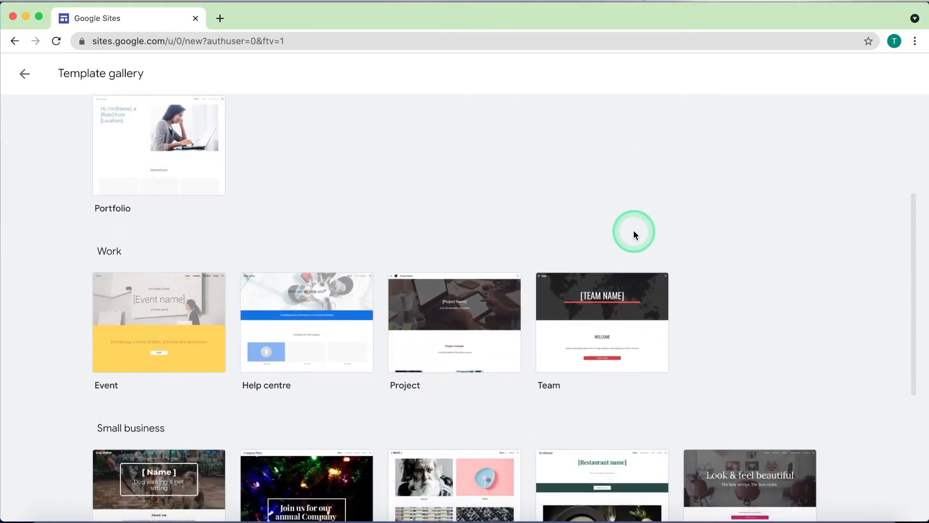
scroll(635, 233, down, 4)
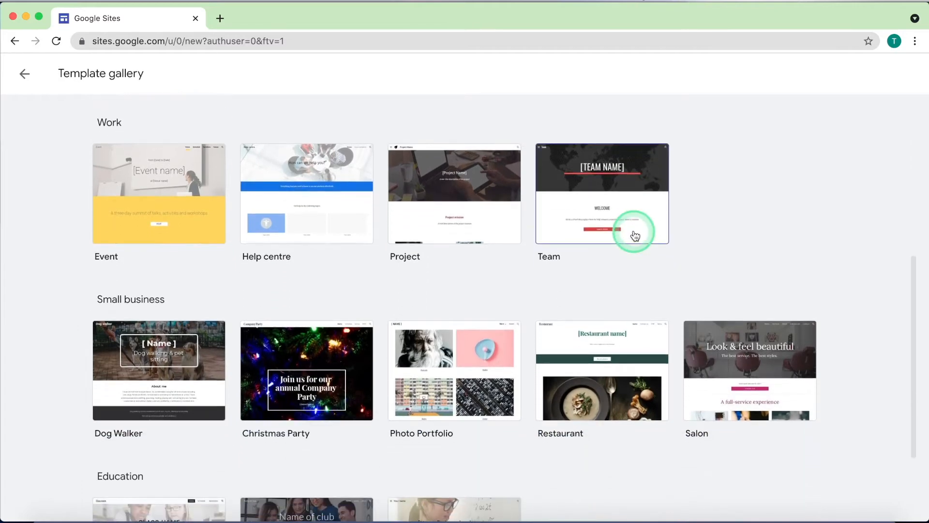
scroll(635, 232, down, 4)
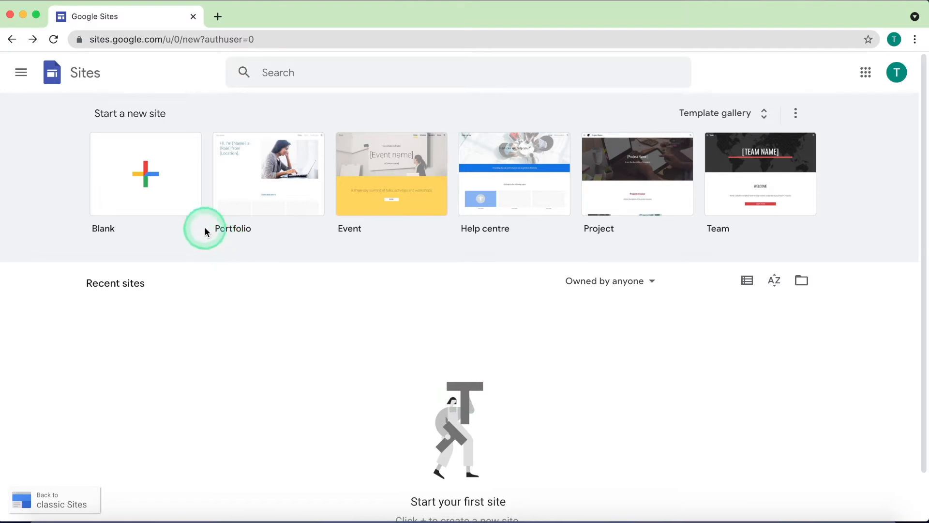
Create a new blank site and name it Techtorial
click(146, 192)
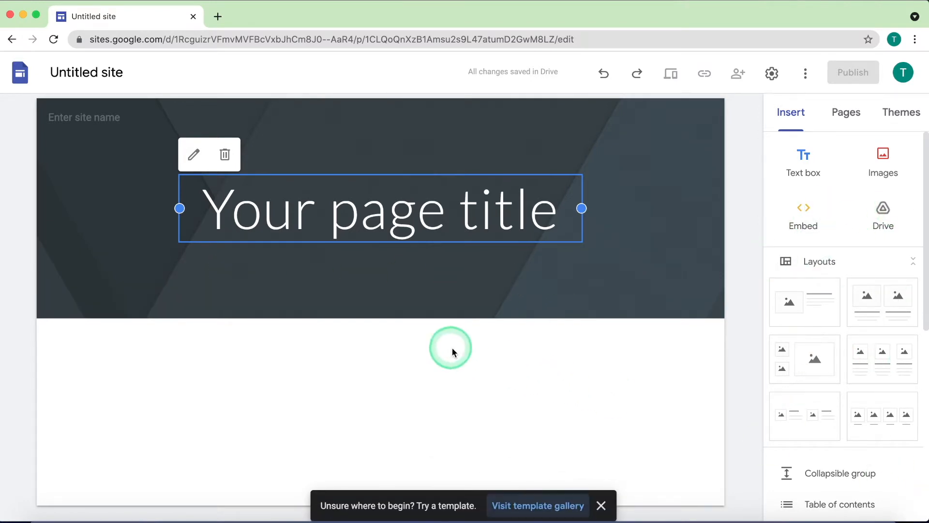
click(85, 72)
text(Techto)
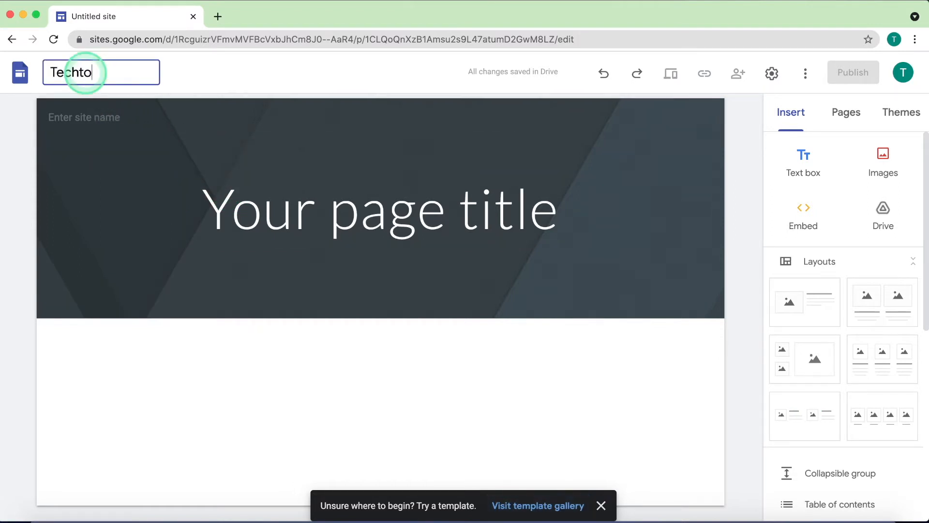
text(rial)
click(260, 74)
Preview the site as visitors see it and return to the editor
click(398, 203)
click(595, 184)
click(670, 73)
click(670, 72)
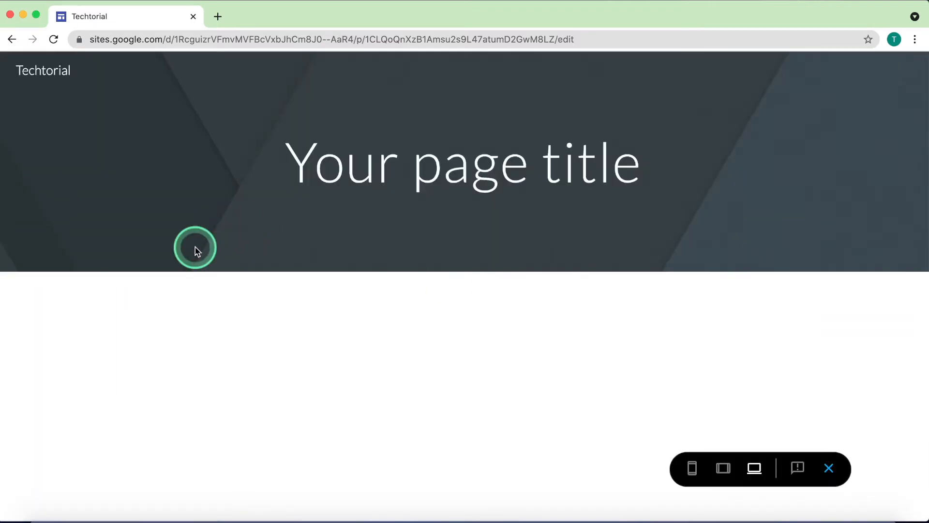
click(14, 41)
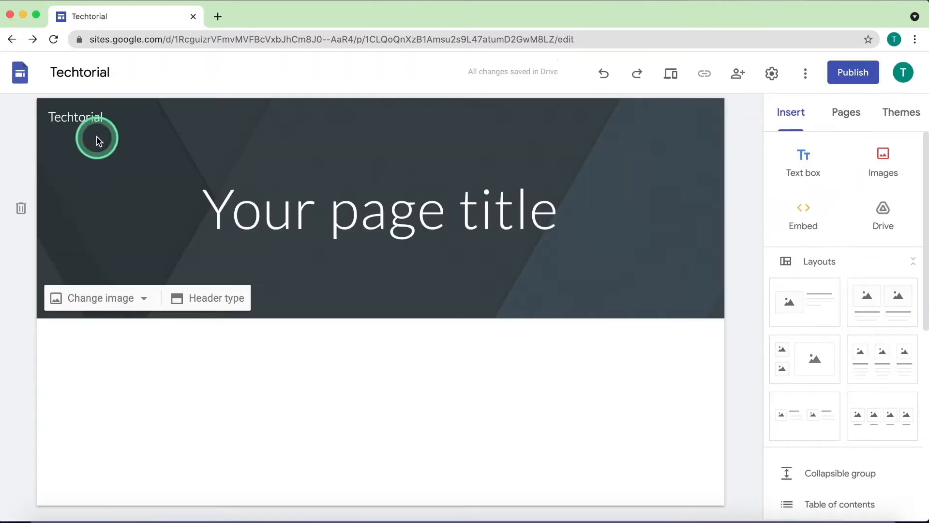
Upload the image Computer.jpeg from the Documents folder as the logo beside the site name
click(73, 115)
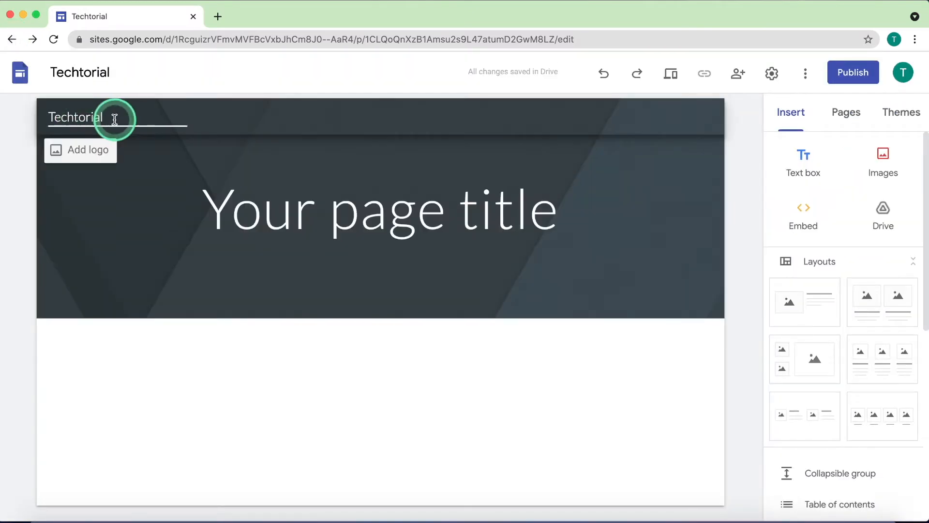
drag(102, 117, 59, 117)
click(95, 116)
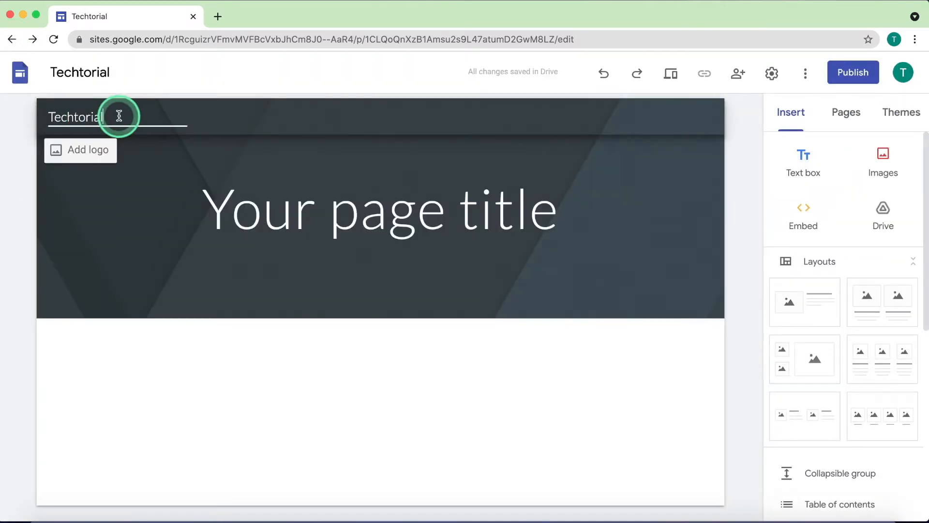
drag(118, 116, 46, 115)
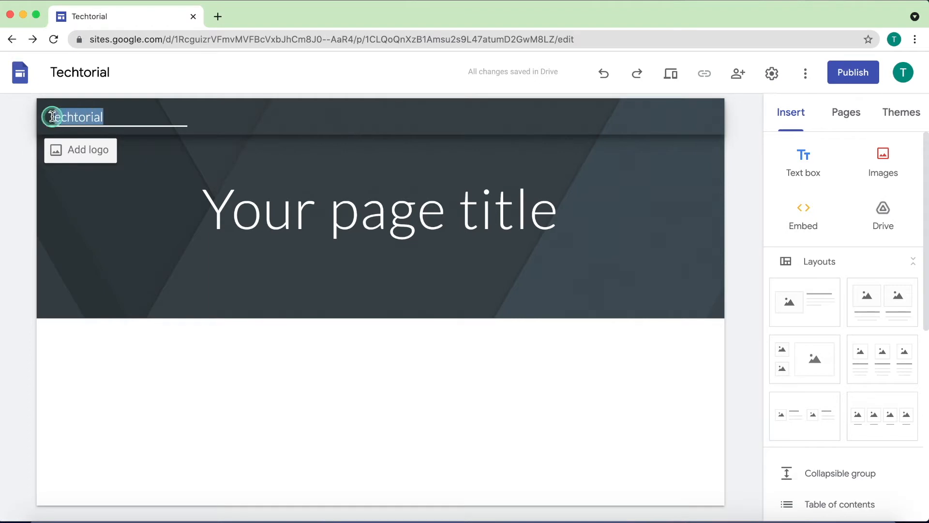
click(77, 141)
click(458, 274)
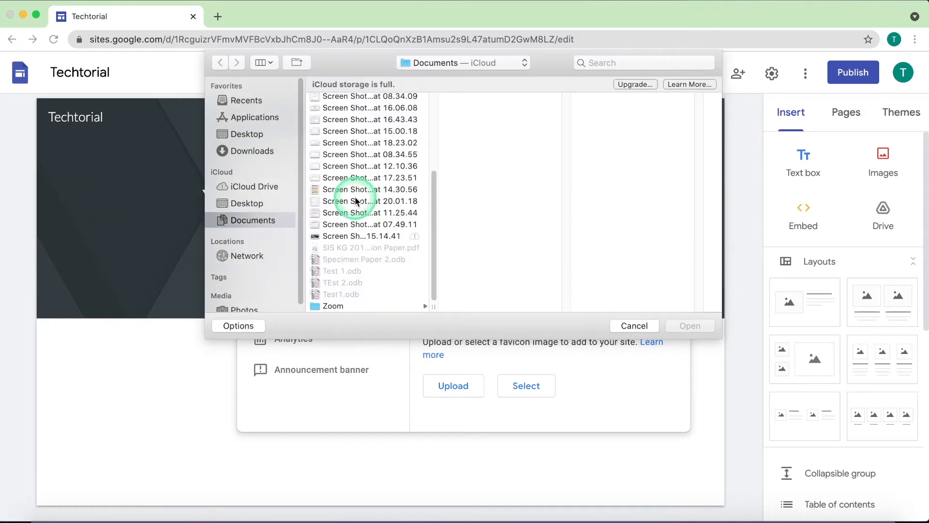
scroll(362, 228, up, 5)
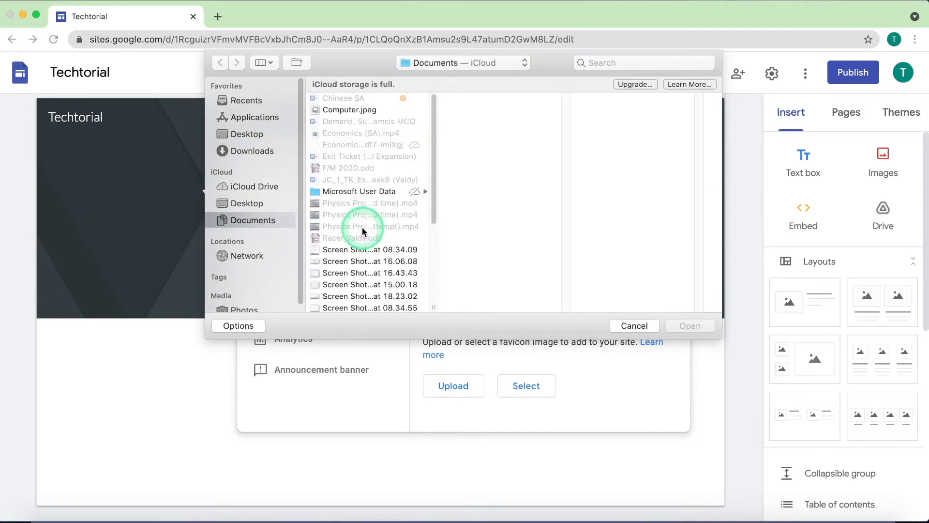
double_click(344, 116)
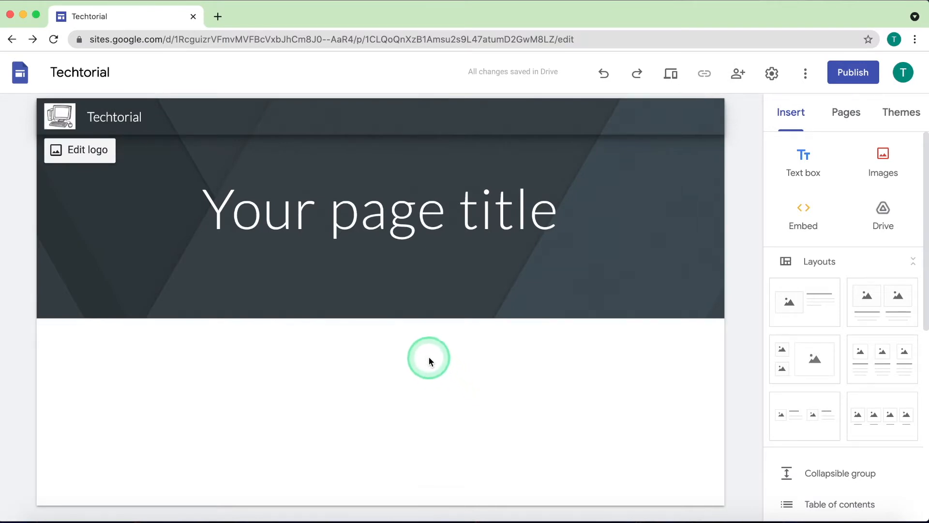
Replace the placeholder page title in the header with Techtorial
click(365, 230)
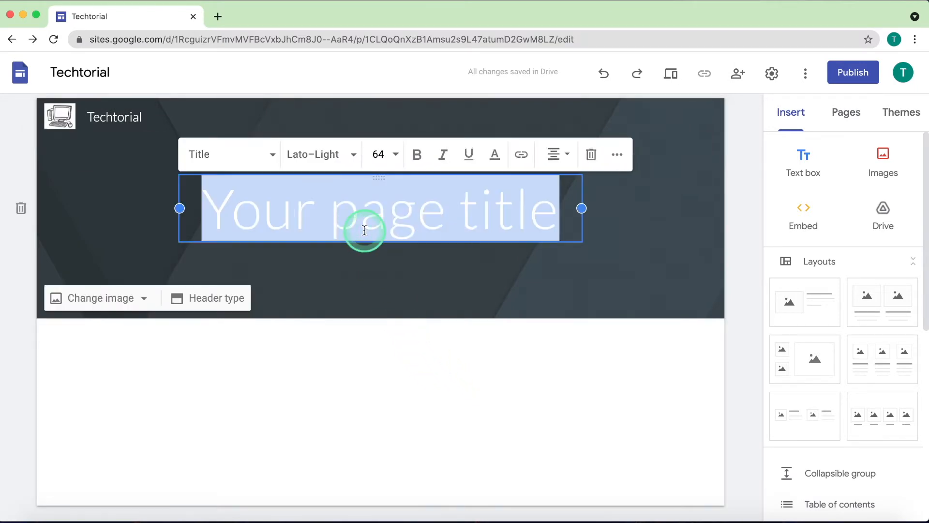
text(Techtorial)
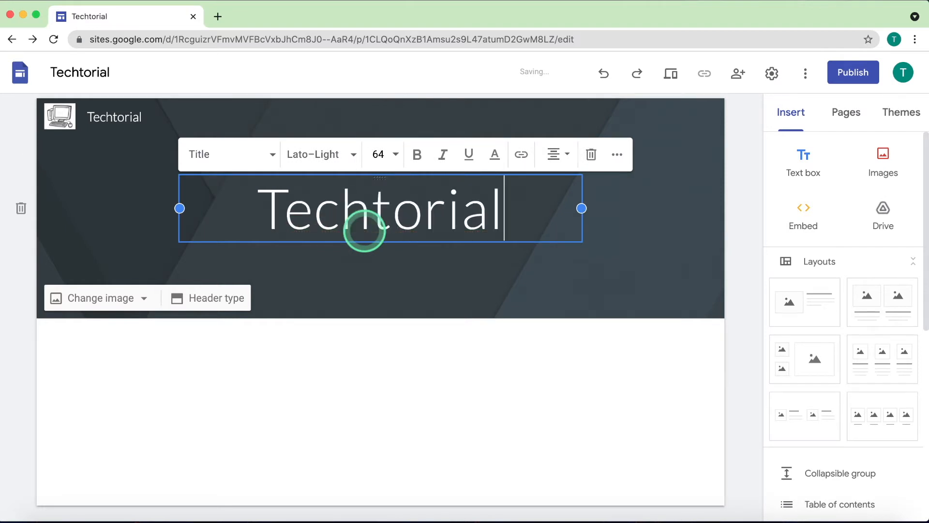
click(373, 340)
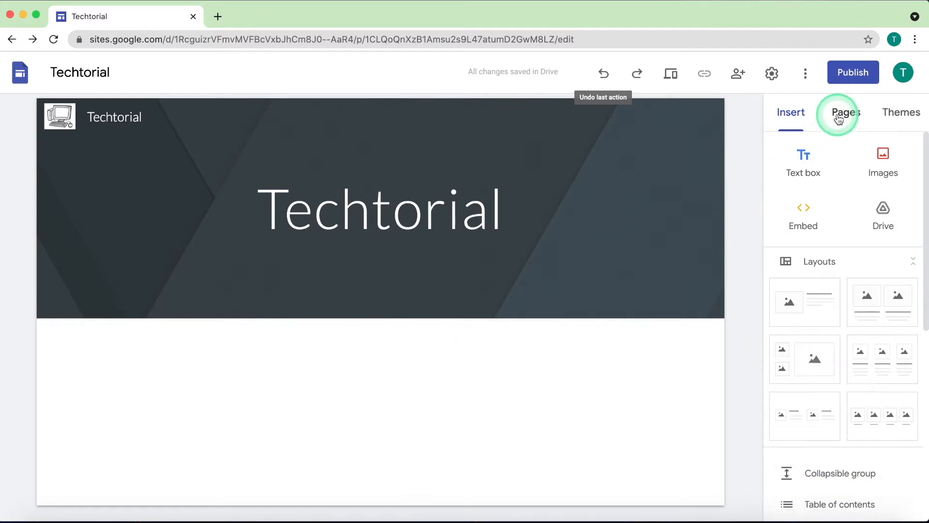
Add a new page named "page" to the site
click(839, 117)
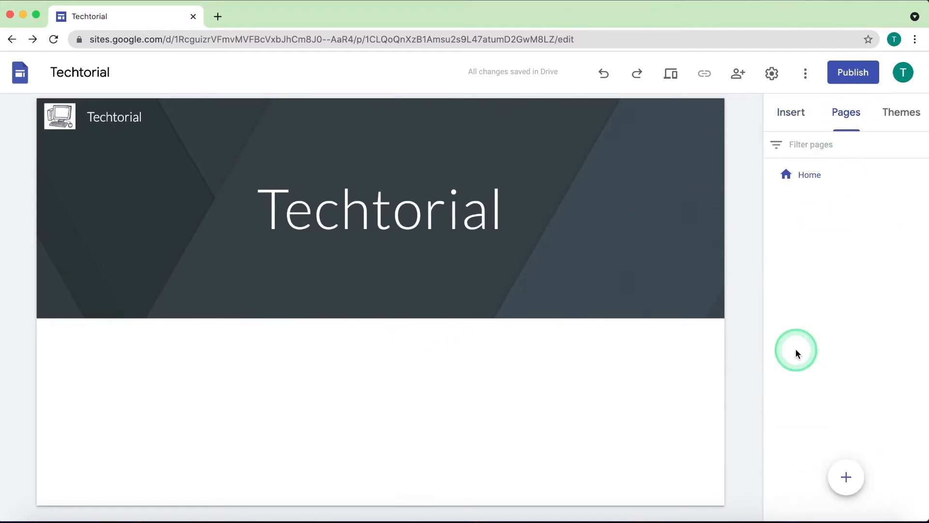
click(837, 472)
text(page)
key(Return)
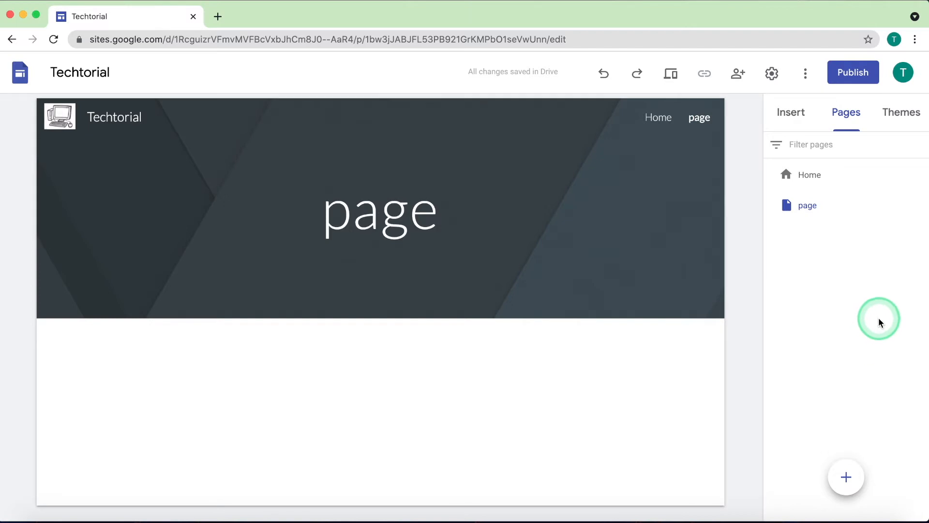
Add a navigation link named "page" that points to the site's page called "page"
mouse_move(846, 477)
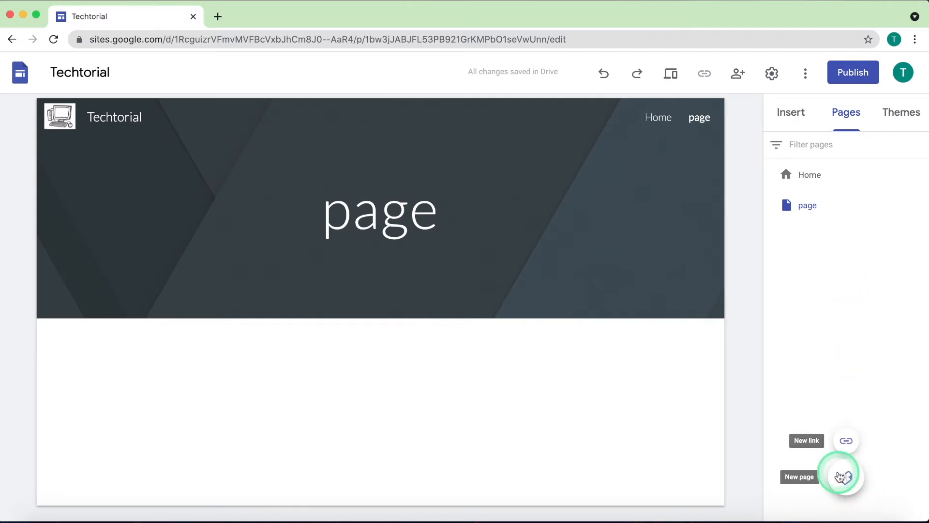
click(849, 440)
click(681, 358)
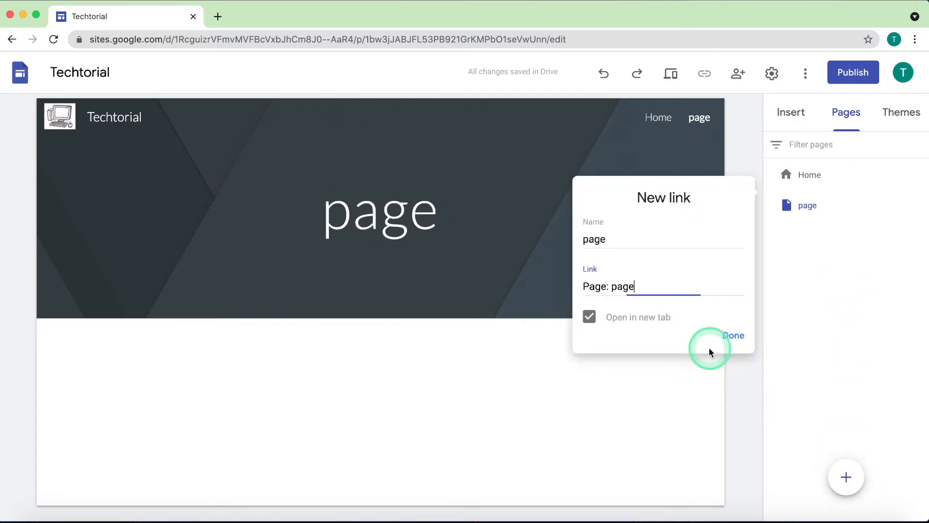
click(724, 340)
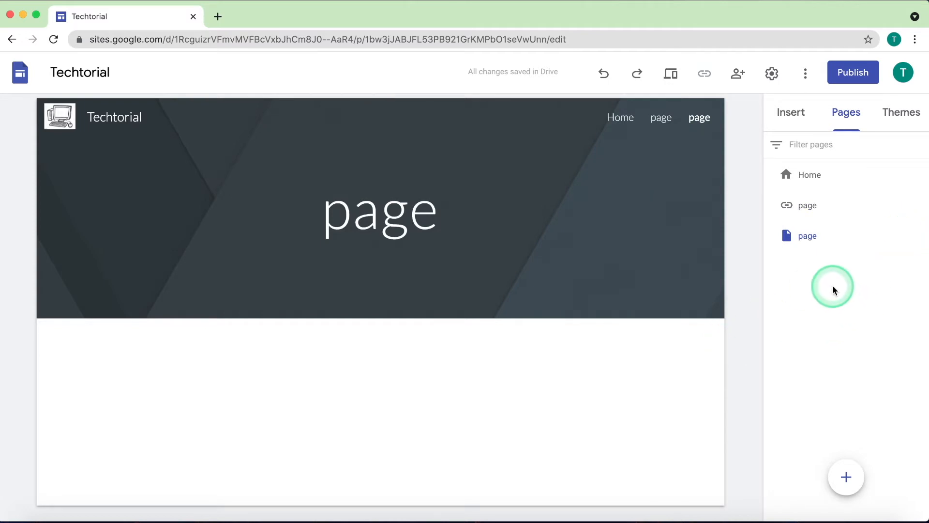
Nest the page "page" under Home as a subpage and look through its page options
drag(809, 247, 807, 175)
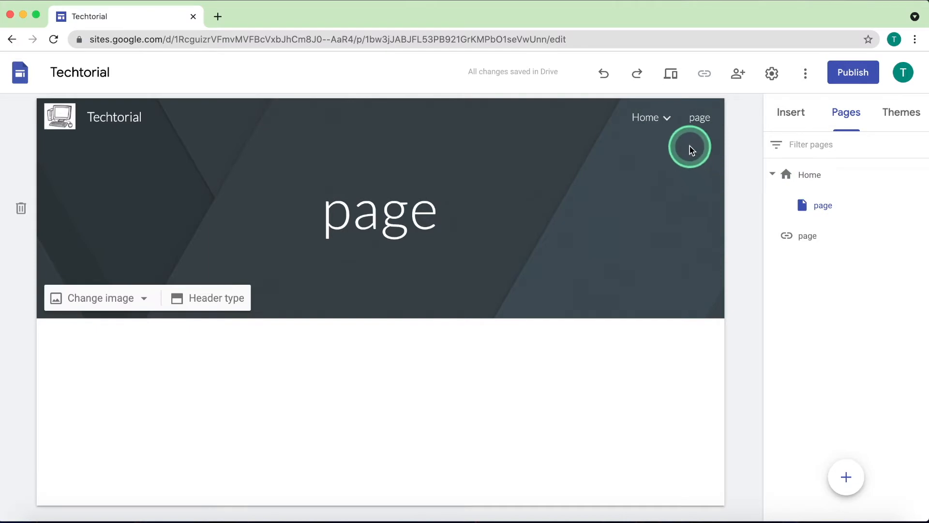
mouse_move(670, 123)
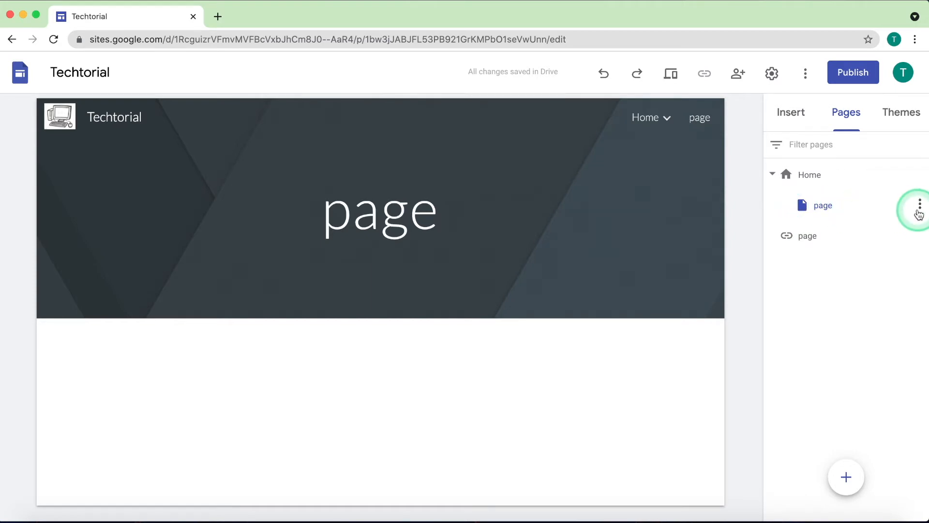
click(920, 206)
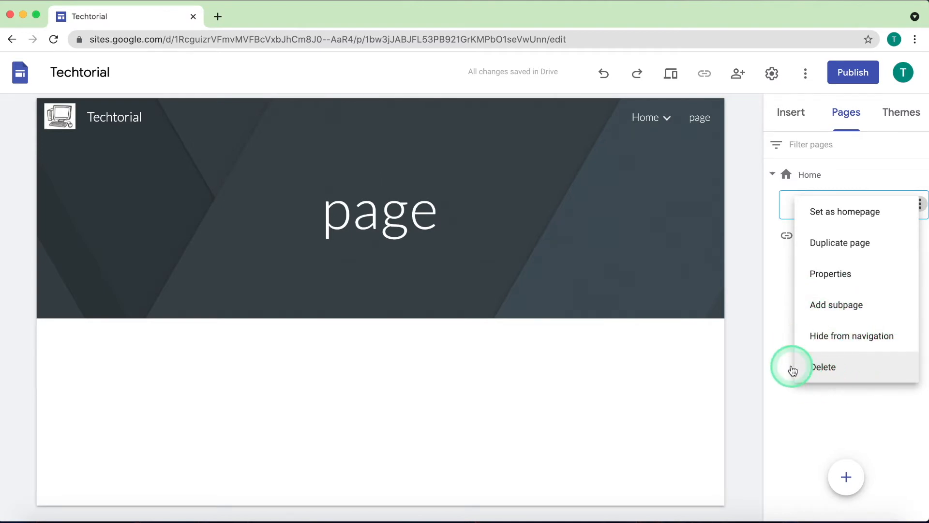
click(802, 380)
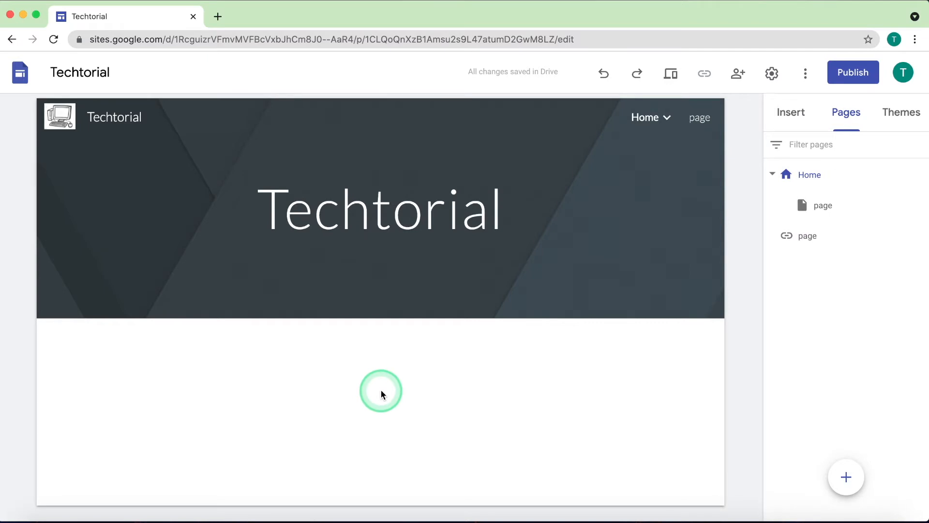
View the options for changing the header image on the Home page
mouse_move(245, 294)
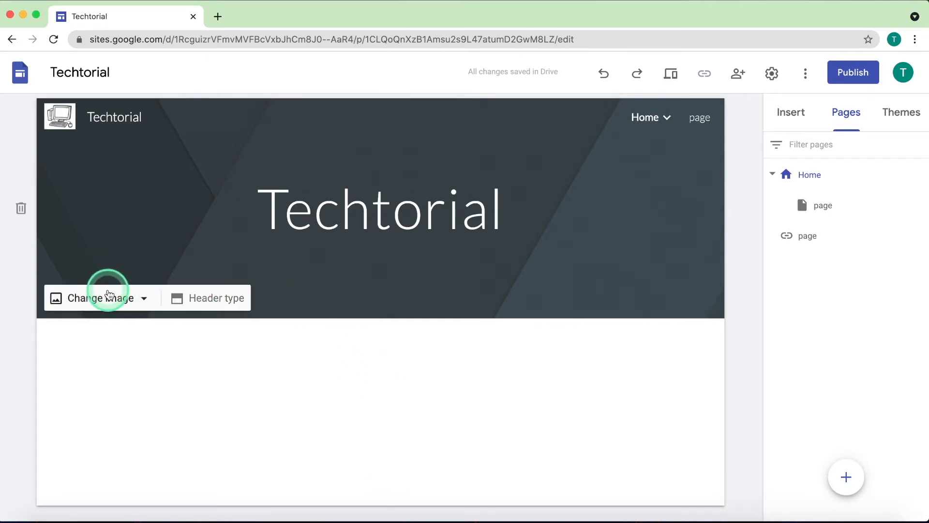
click(109, 294)
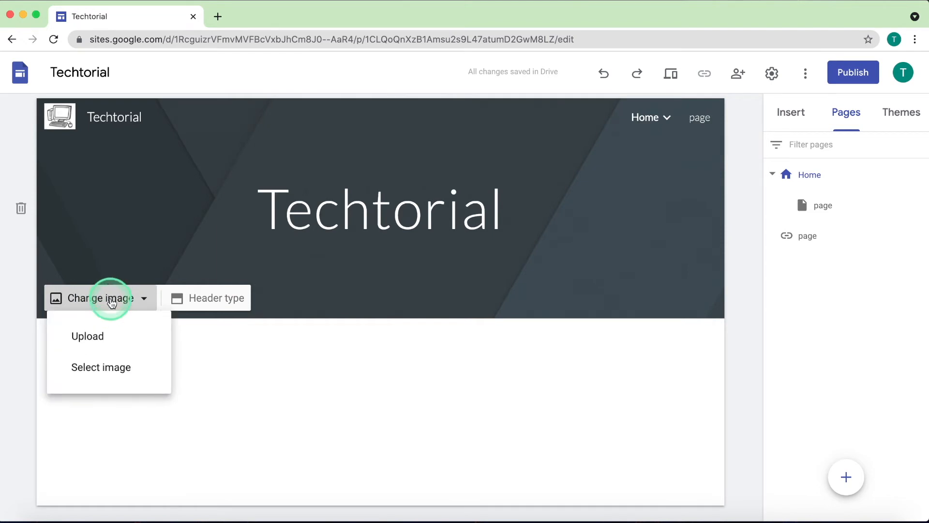
click(82, 334)
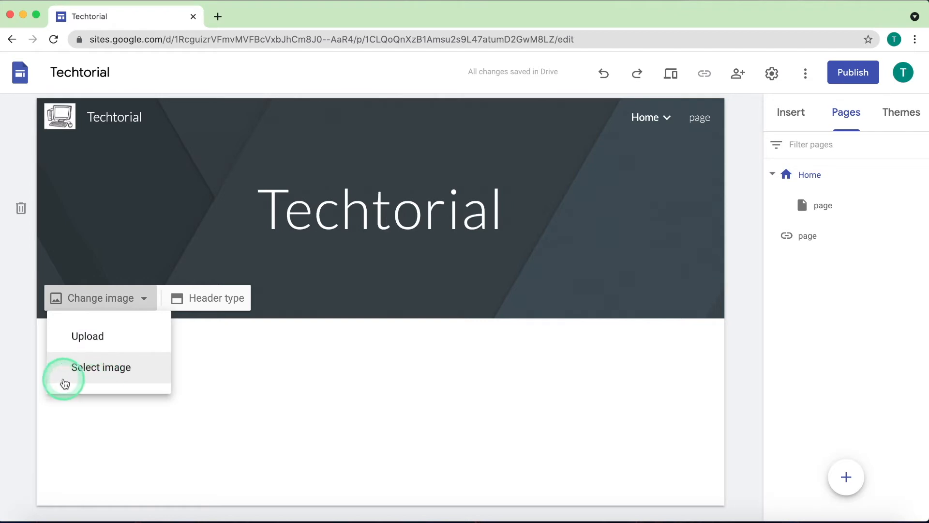
click(297, 421)
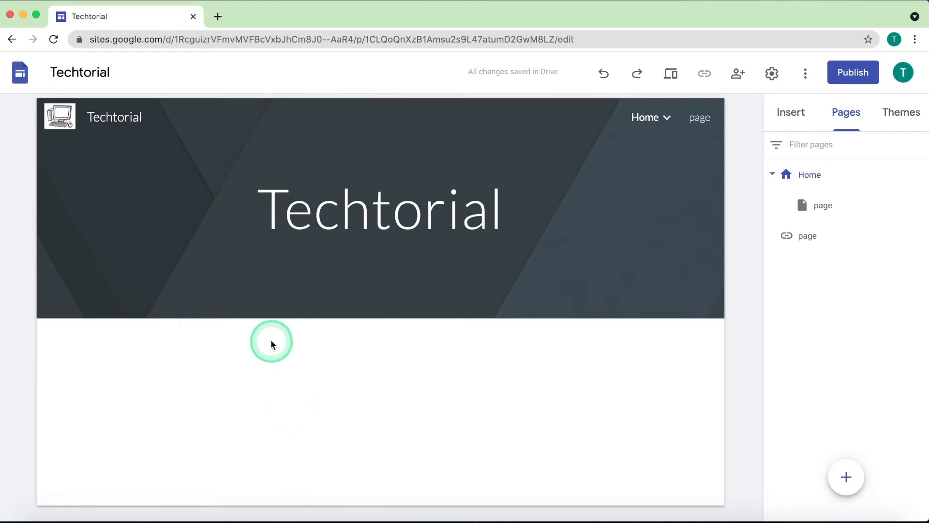
Try the Cover, Large banner and Banner header types on the Home page, and set the header to Title only
mouse_move(269, 303)
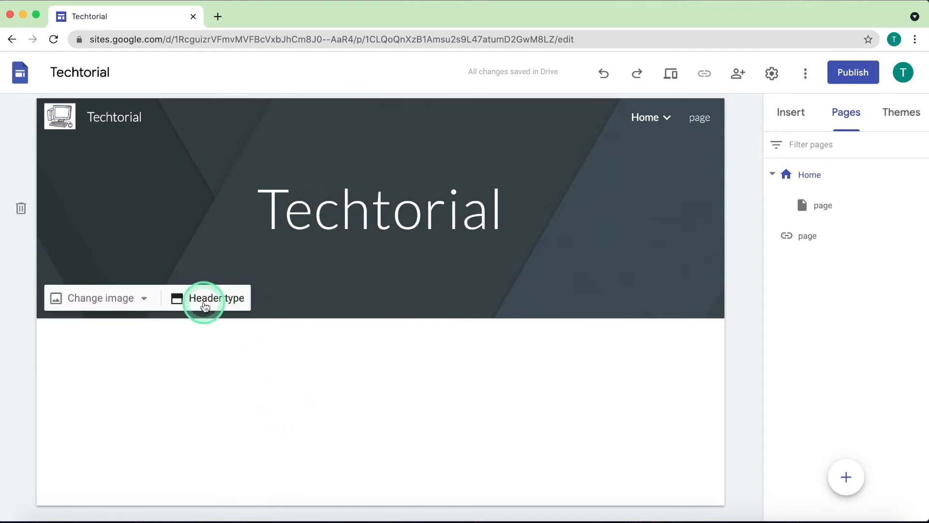
click(215, 305)
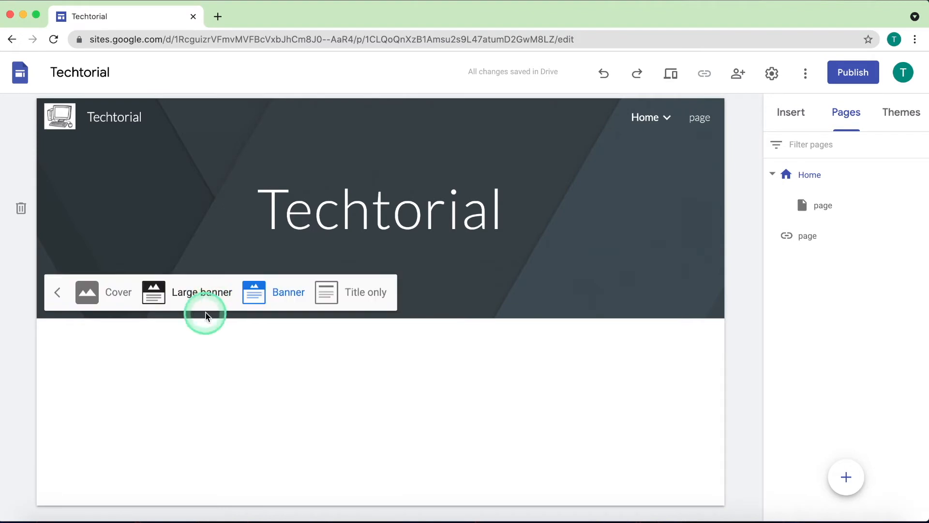
click(104, 298)
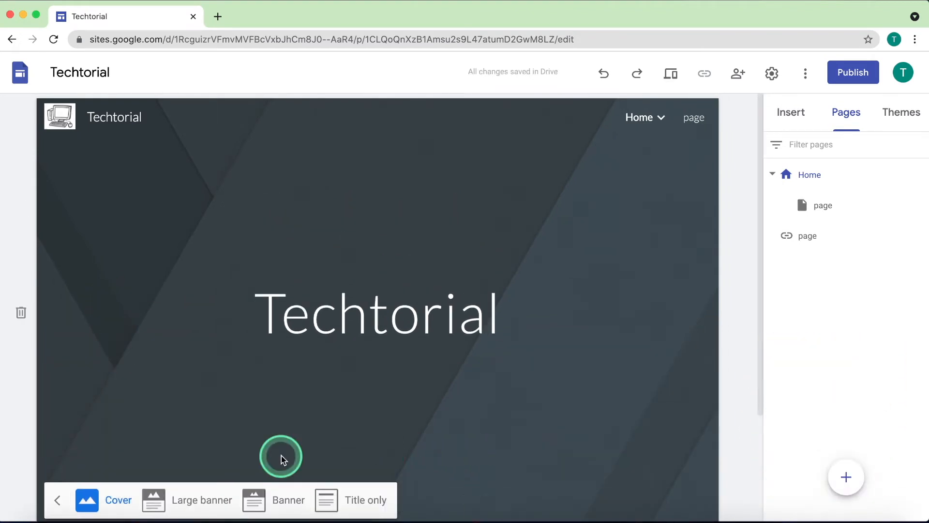
click(201, 499)
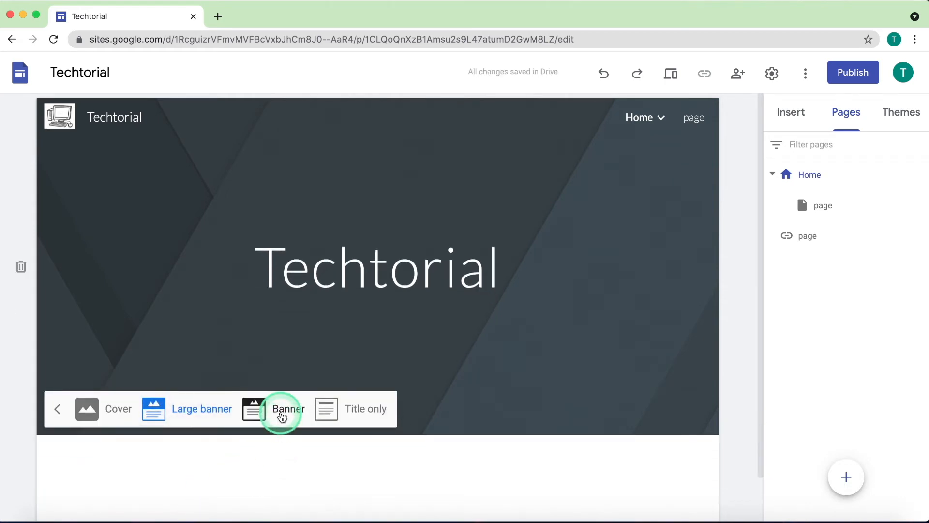
click(282, 415)
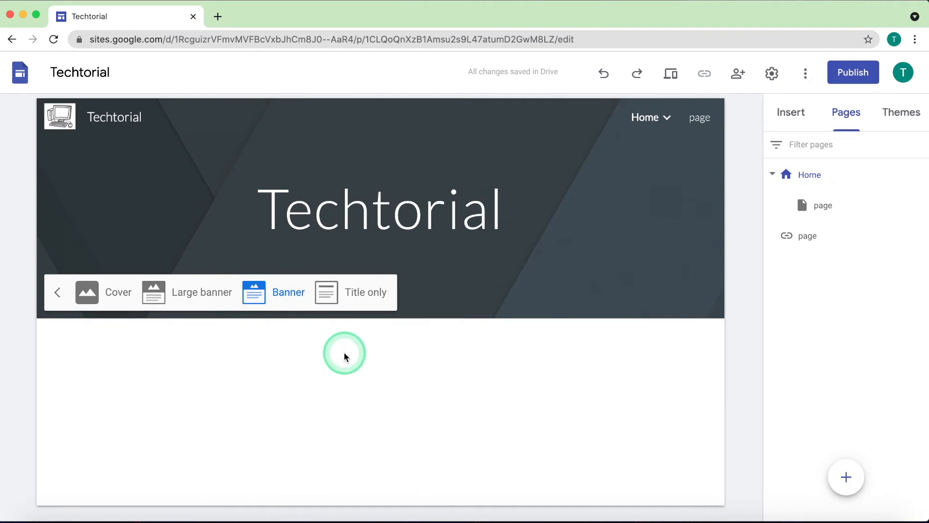
click(364, 292)
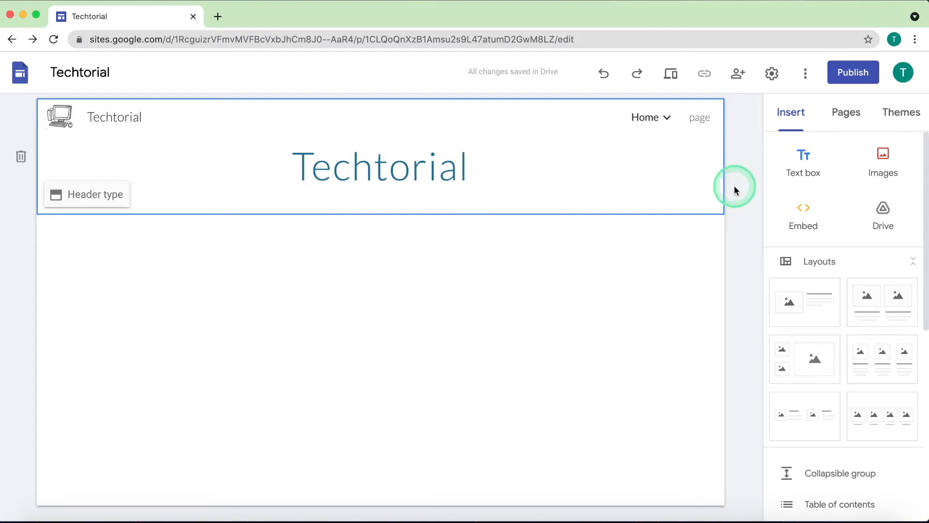
Insert a text box reading "abcdefg" below the header and view its text style options
click(788, 116)
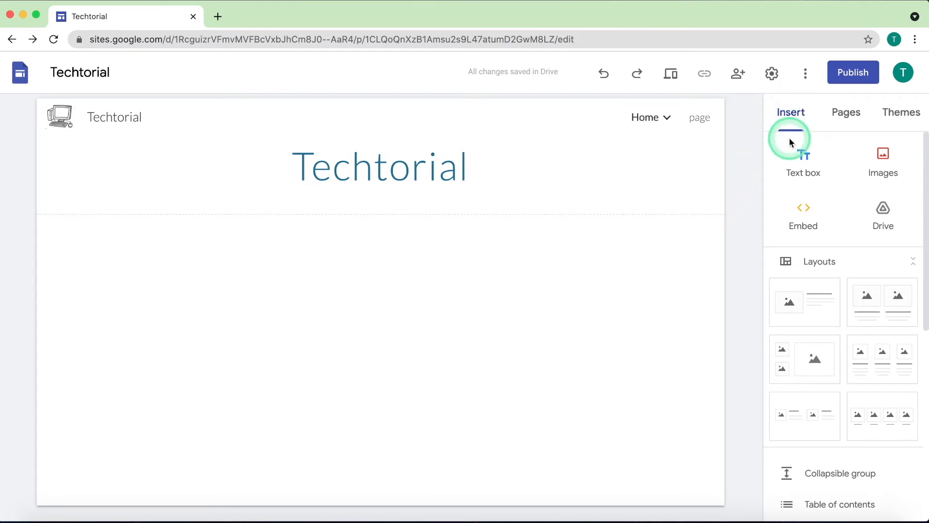
click(801, 166)
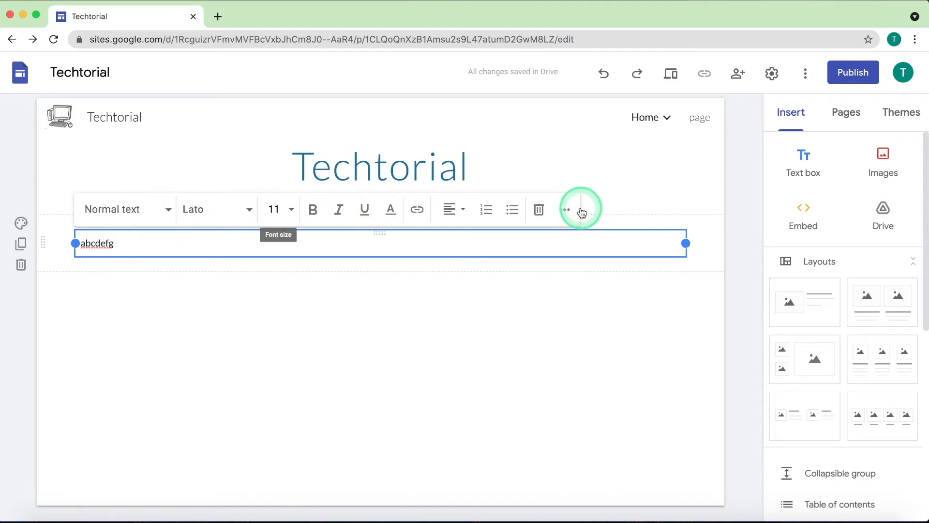
click(138, 215)
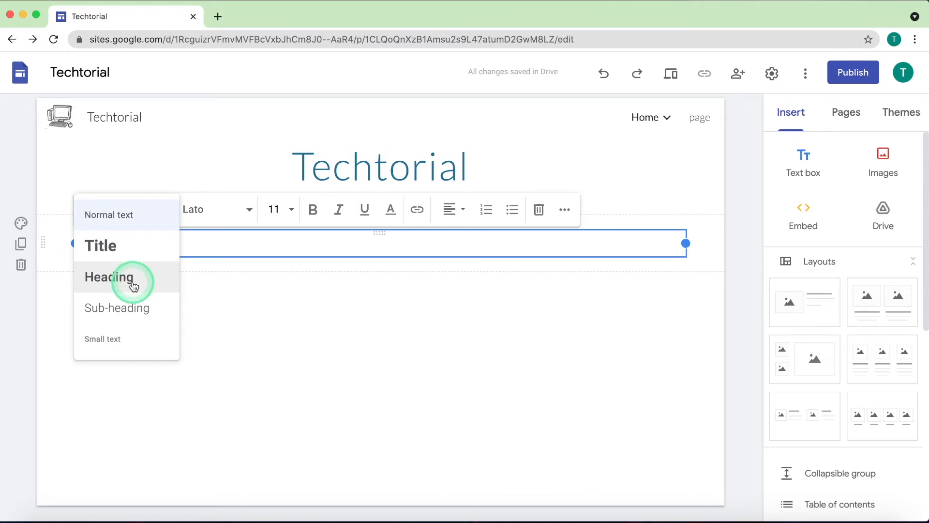
click(200, 245)
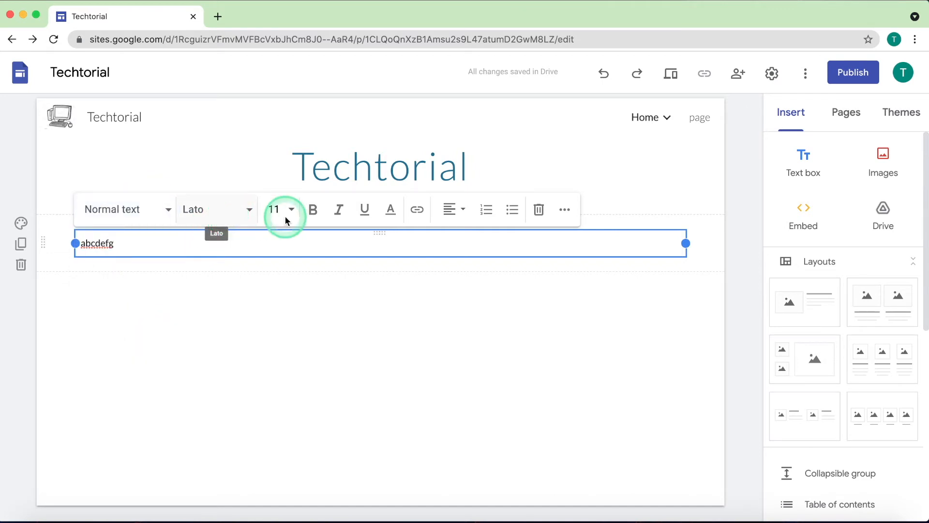
Try bold, italic and underline formatting in the text box and view the text colour choices
click(313, 210)
click(336, 209)
click(364, 209)
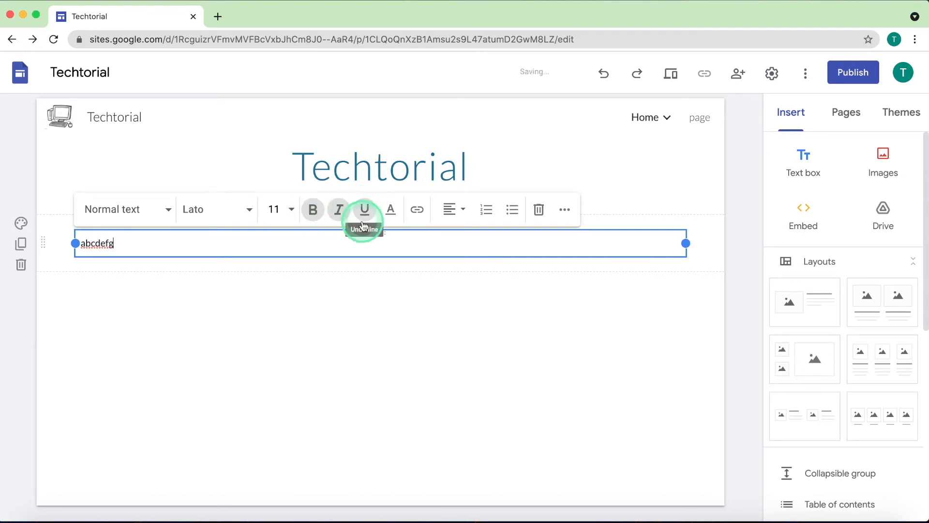
click(390, 209)
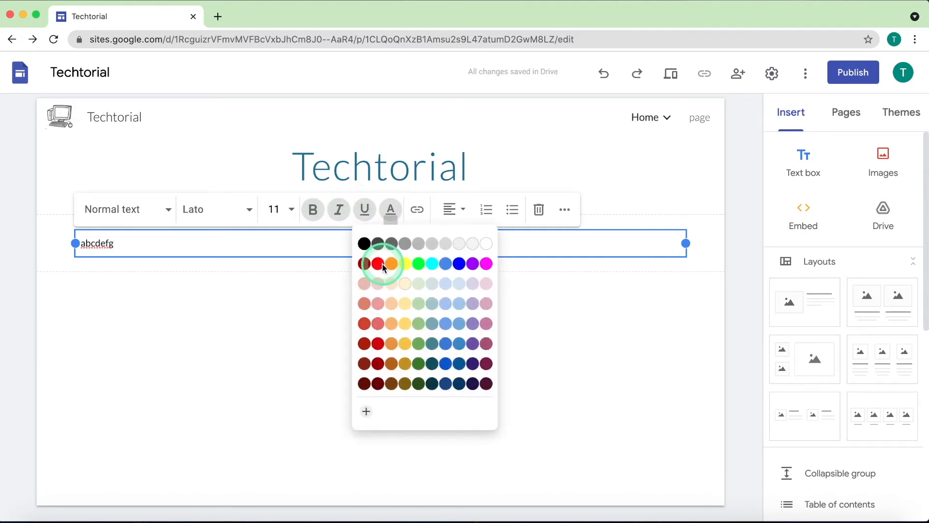
click(322, 257)
View the text box's alignment options and try the numbered and bulleted list formats on "abcdefg"
click(439, 211)
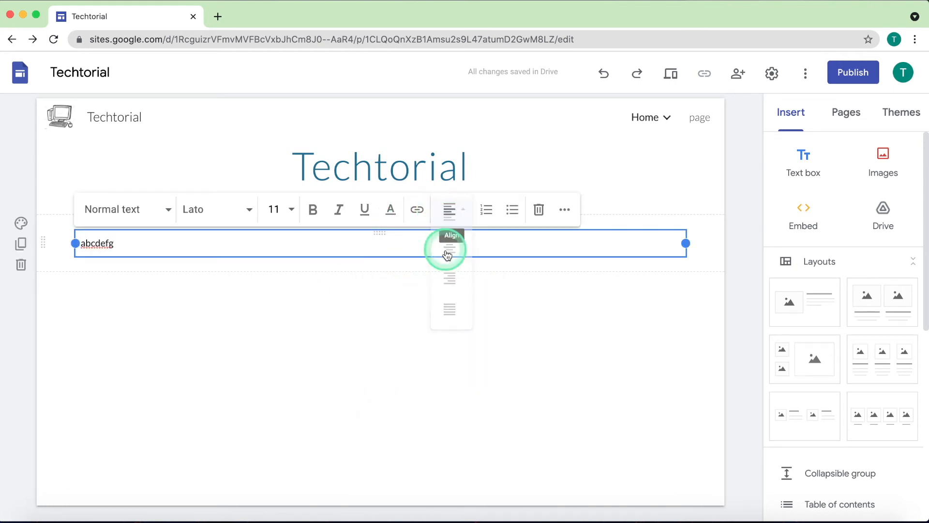
click(484, 211)
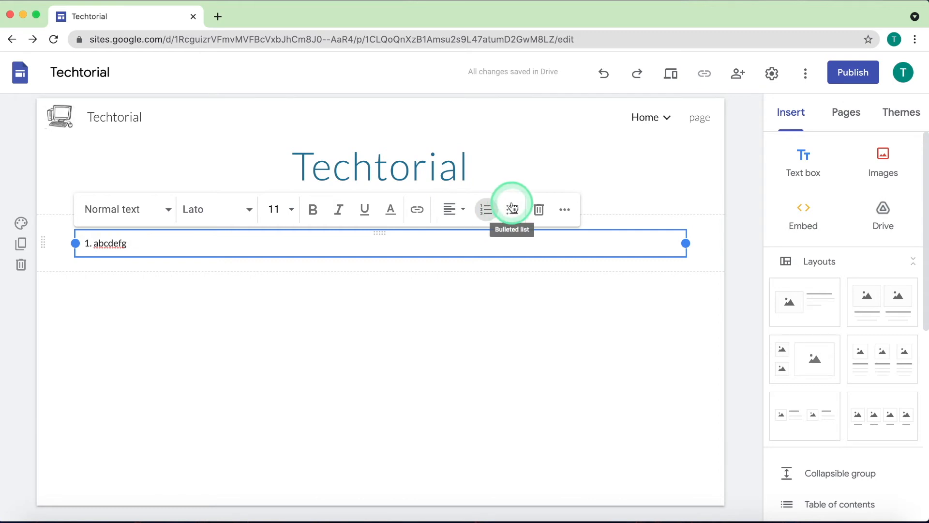
click(513, 209)
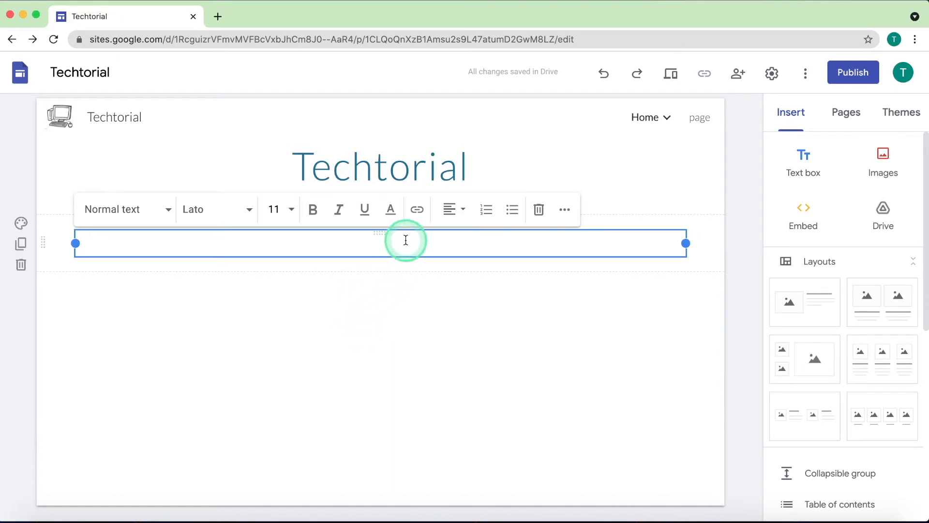
Insert a link in the text box with the text "page" that points to the site's page called "page"
click(417, 209)
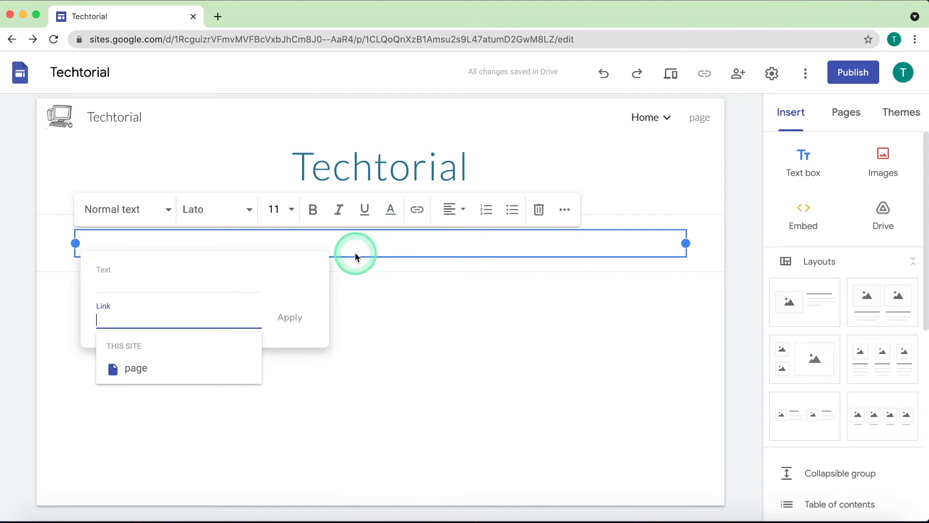
click(147, 364)
click(147, 368)
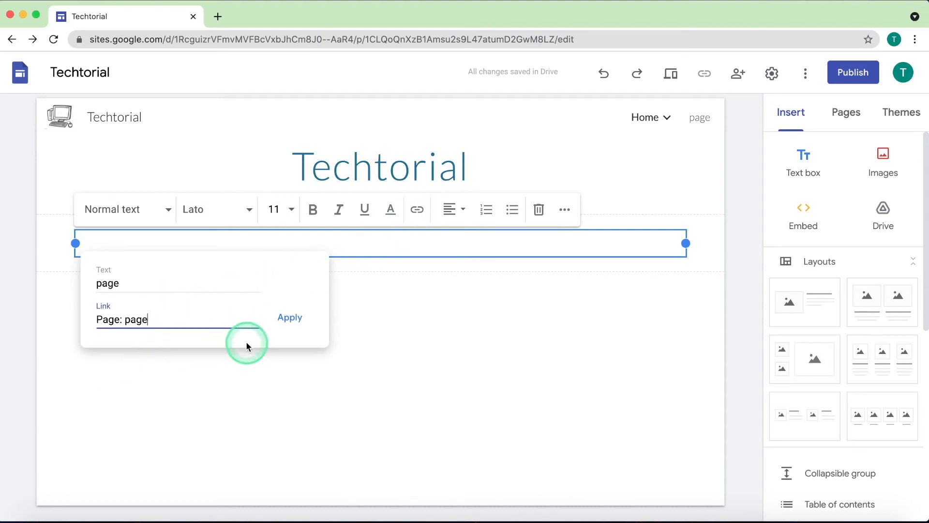
click(297, 318)
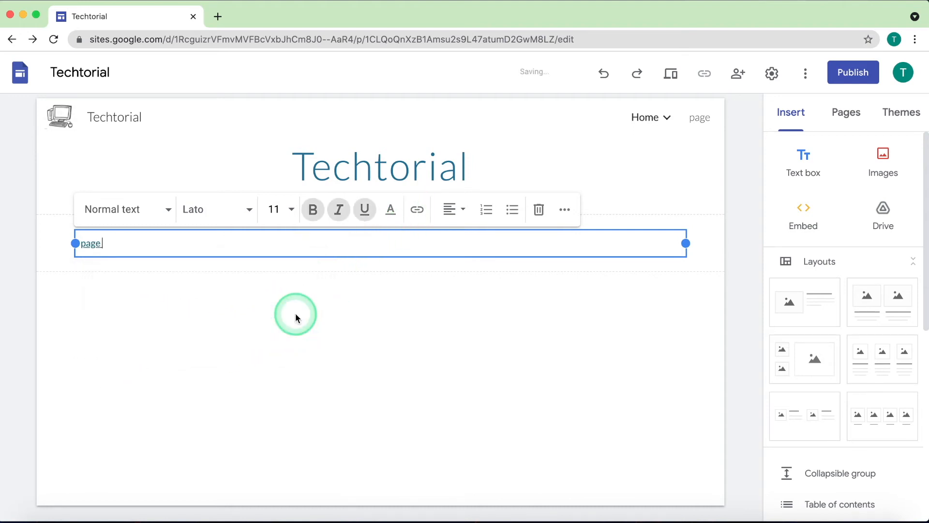
click(119, 234)
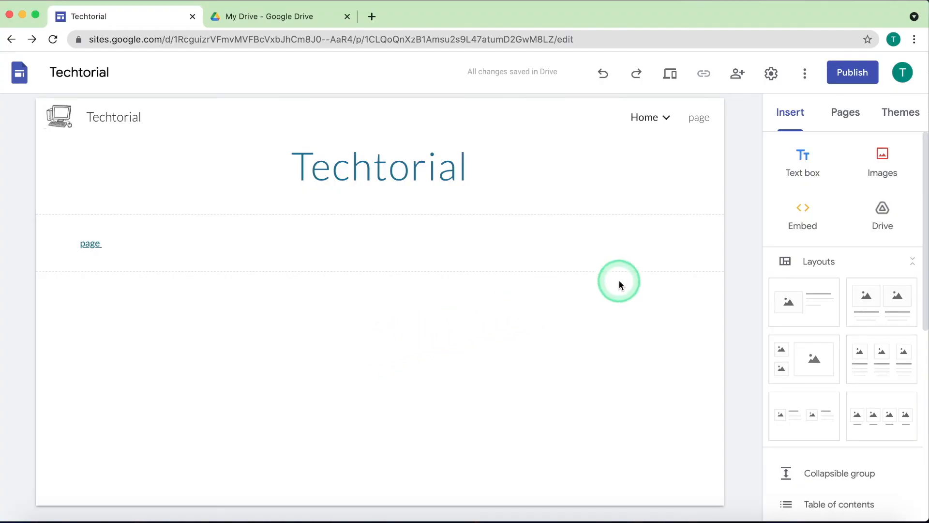
Look through the sources for inserting an image: file upload, Google Drive, URL, Google Images and Photos
click(882, 154)
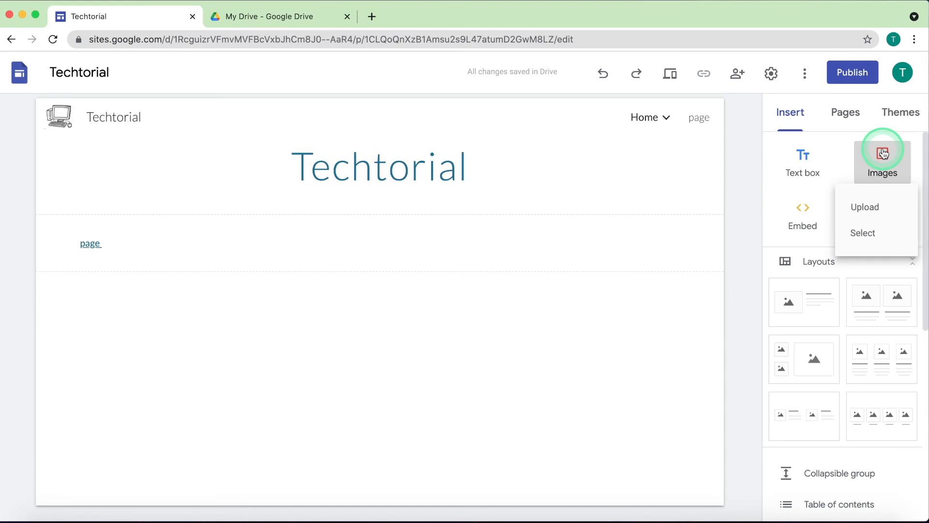
click(874, 208)
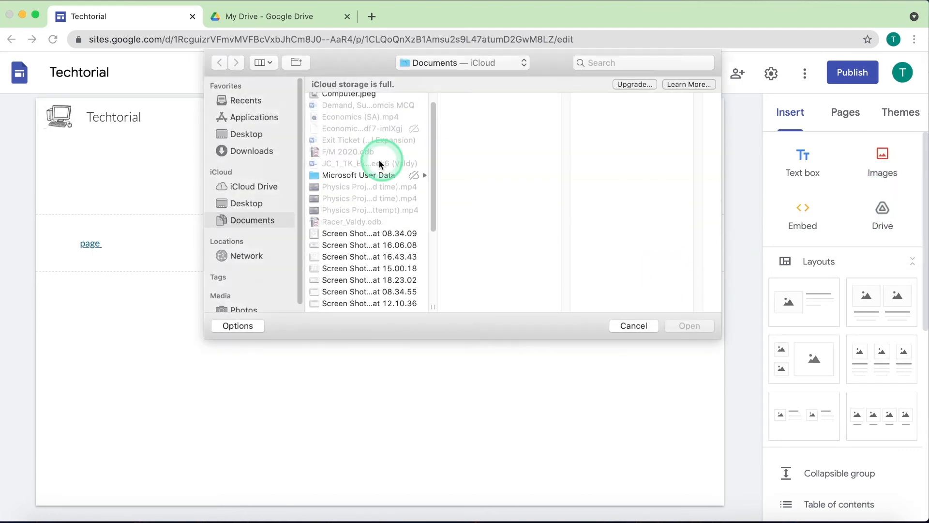
click(631, 323)
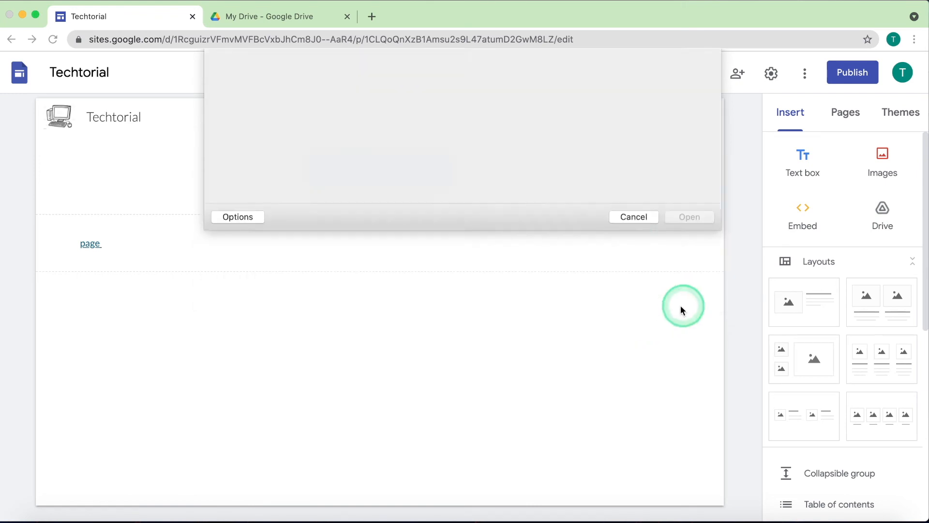
click(889, 169)
click(884, 234)
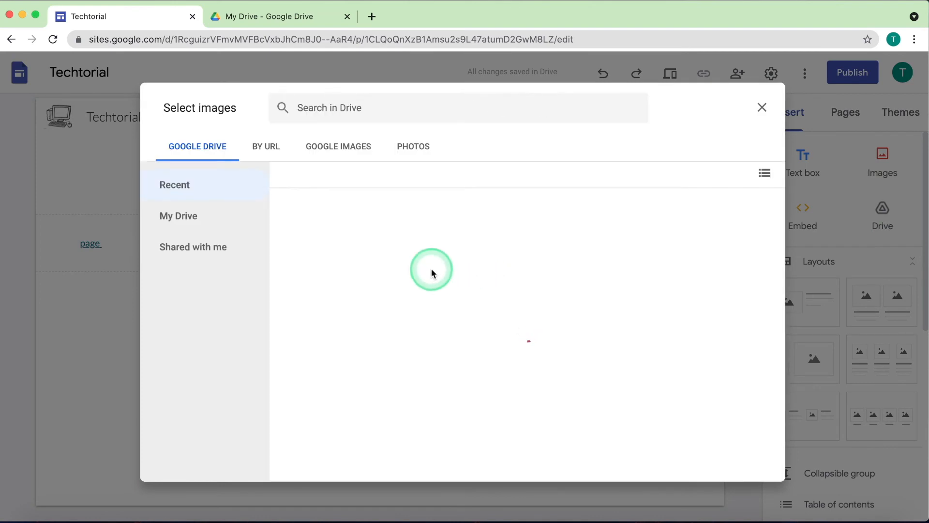
click(263, 147)
click(361, 213)
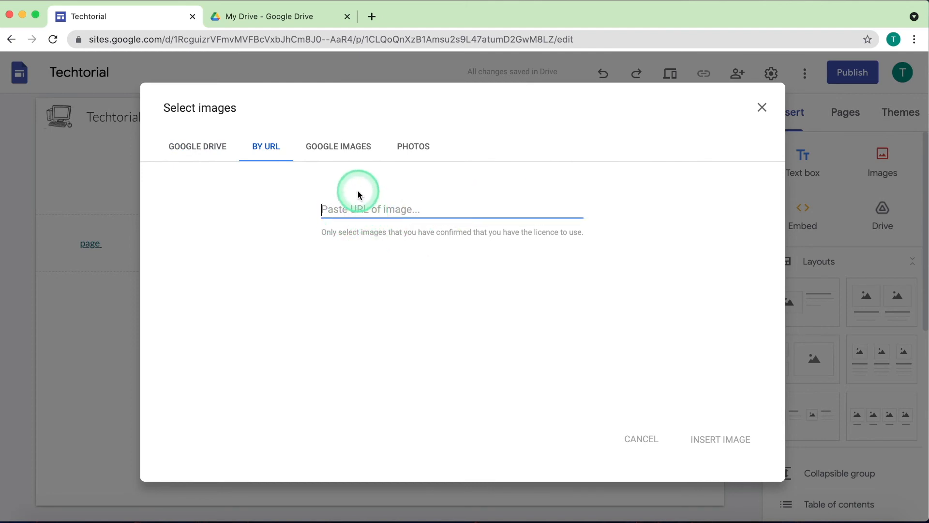
click(344, 147)
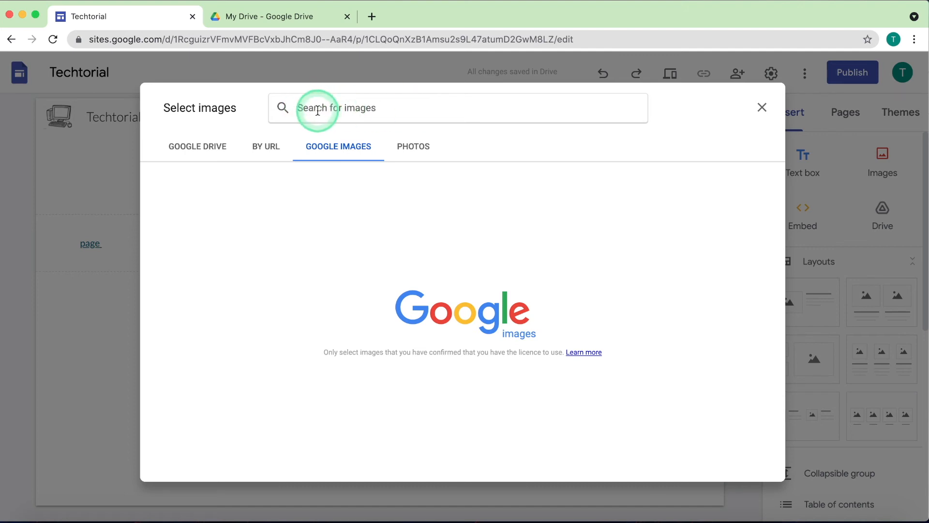
click(415, 148)
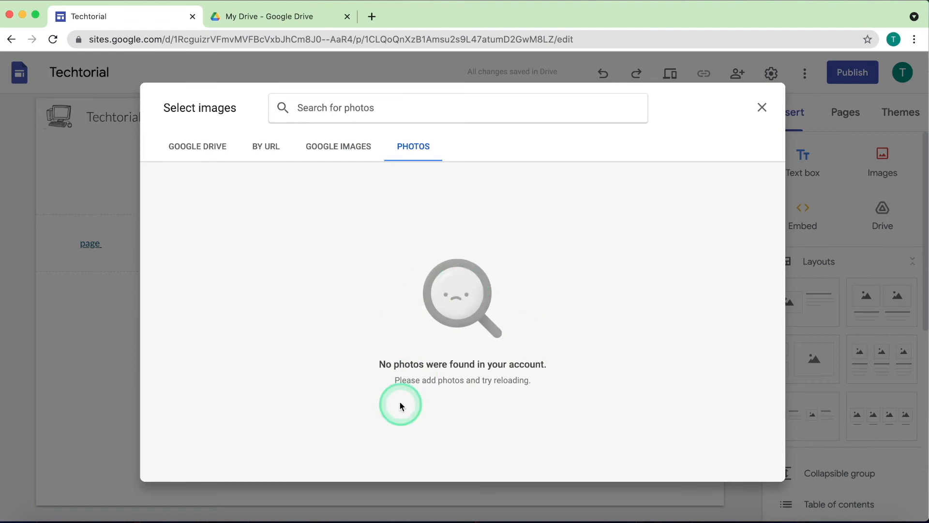
key(Escape)
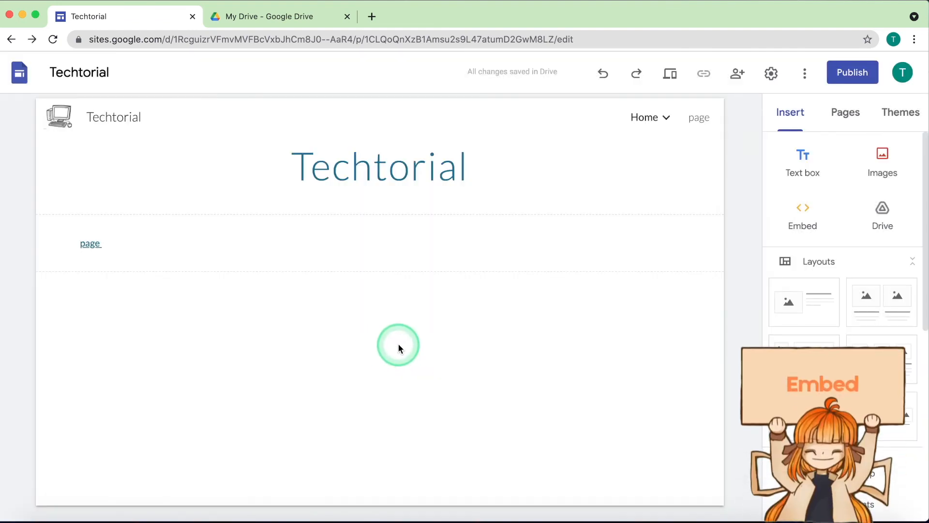
View the web embed options by URL and by code, and embed the orange-haired character image below the text box
click(802, 222)
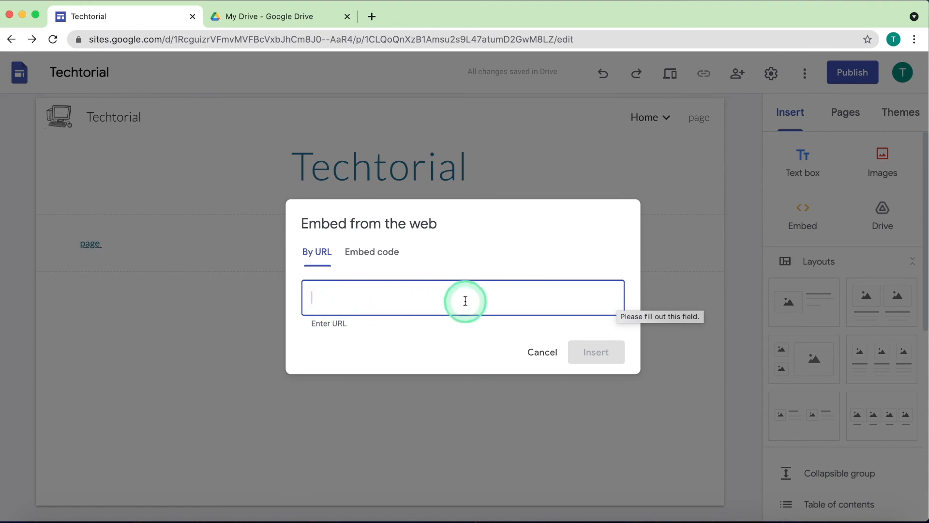
click(382, 262)
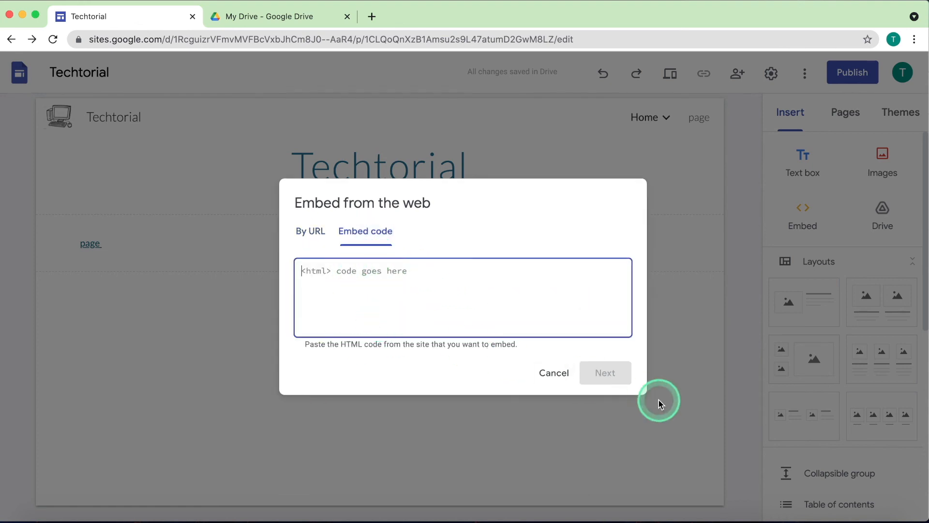
click(508, 322)
click(612, 382)
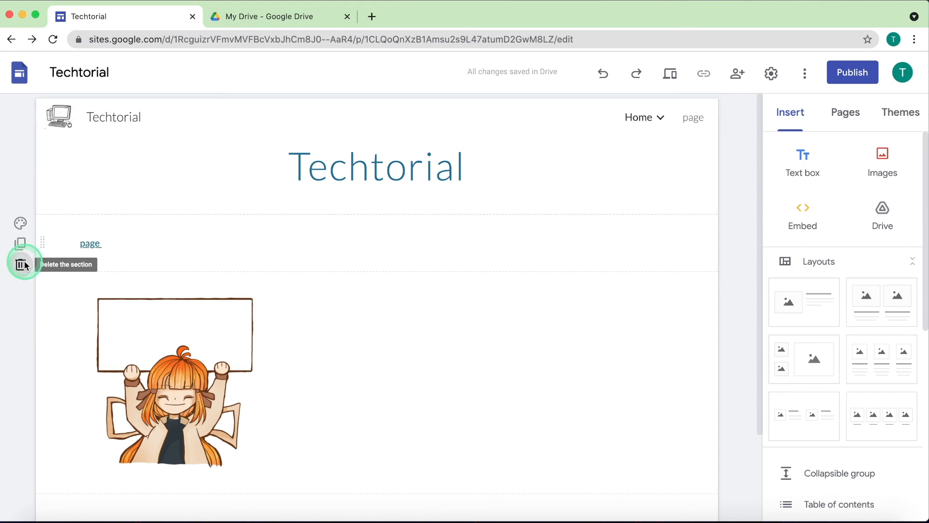
Delete the section with the linked text box and the section with the character image
click(22, 265)
click(22, 346)
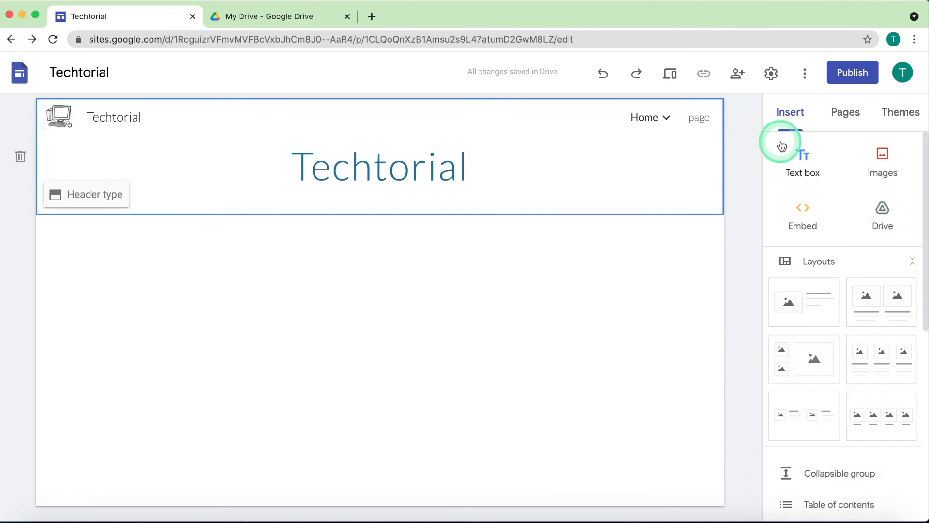
Browse the Google Drive files available for insertion under My Drive, Shared with me and Recent
click(884, 223)
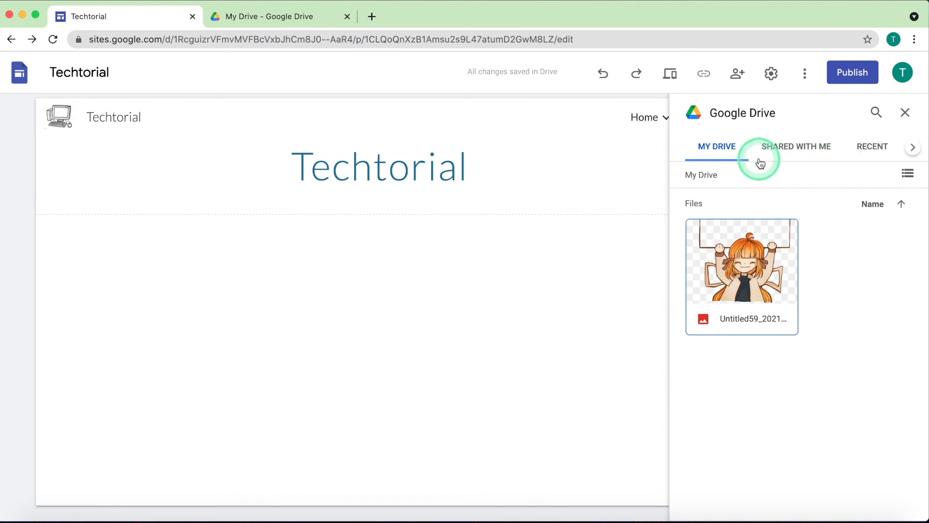
click(784, 148)
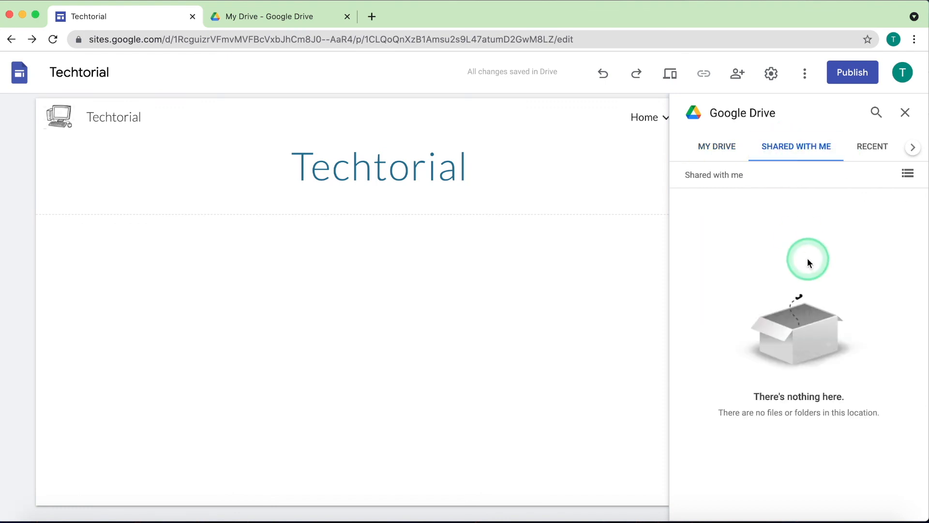
click(869, 155)
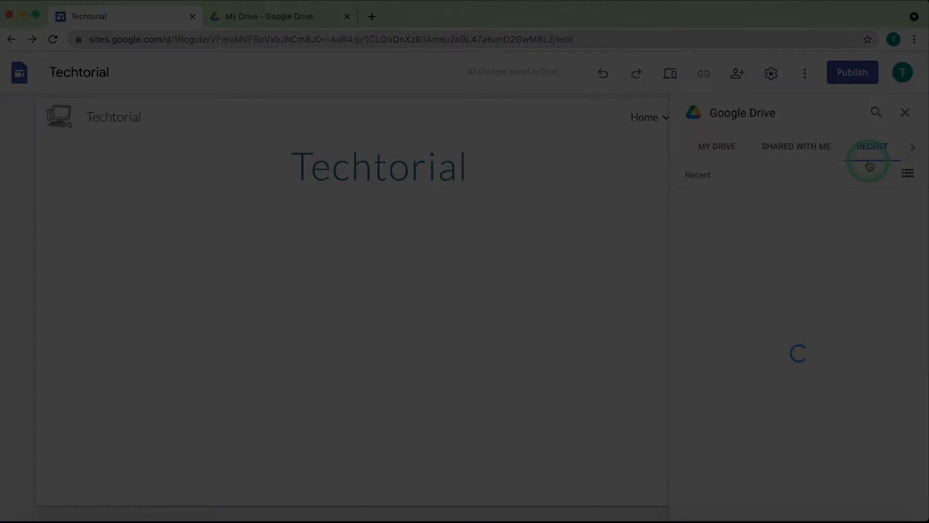